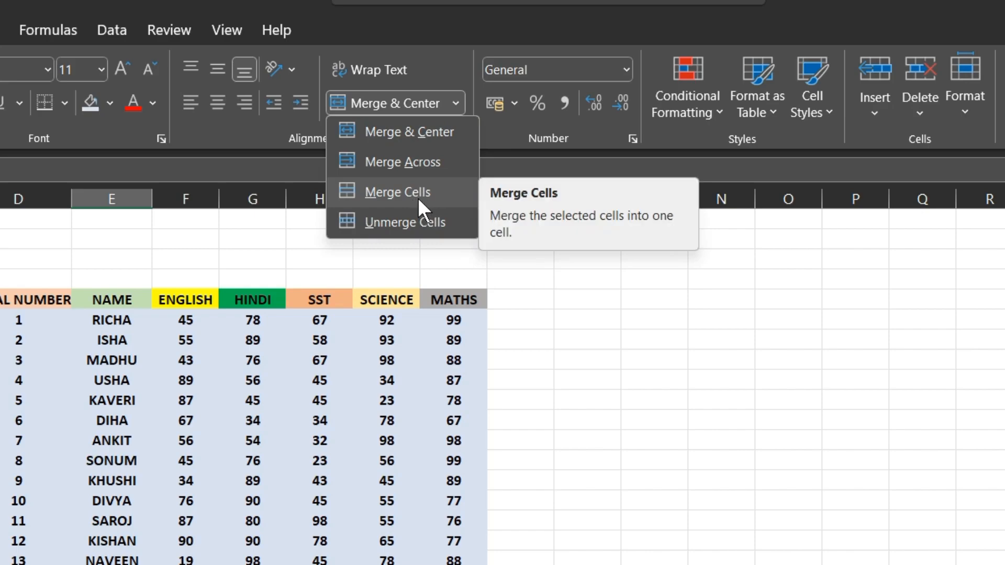
- Merge and center the blank cells above the ENGLISH to MATHS headers and enter the heading SUBJECT
{"action": "left_click", "coordinate": [691, 388]}
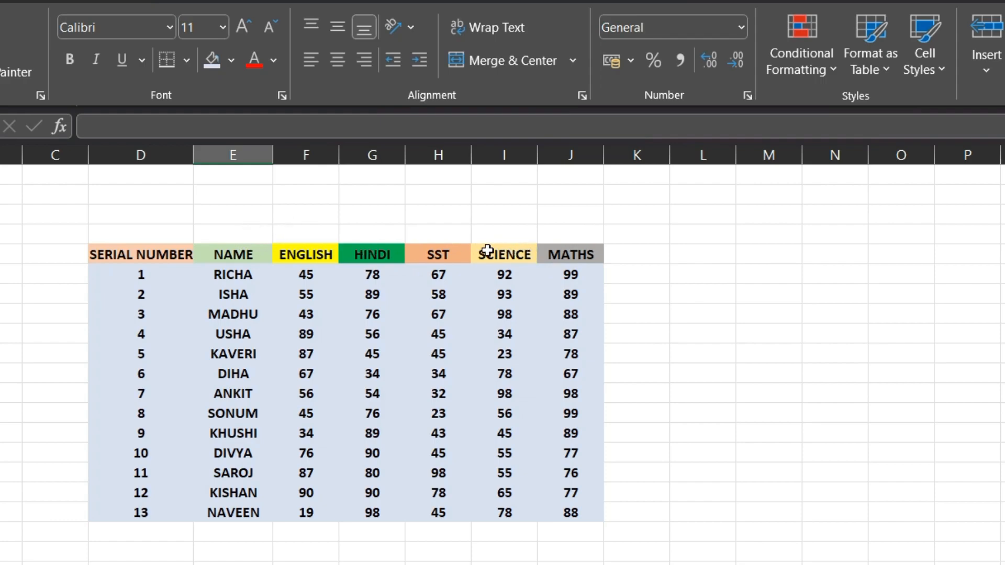
{"action": "left_click_drag", "start_coordinate": [277, 226], "coordinate": [553, 228]}
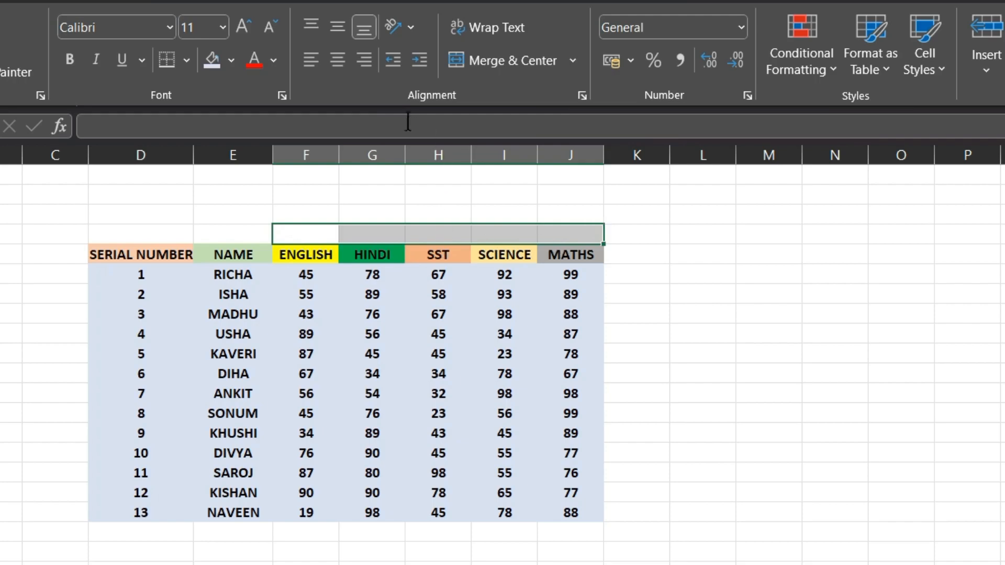
{"action": "left_click", "coordinate": [572, 60]}
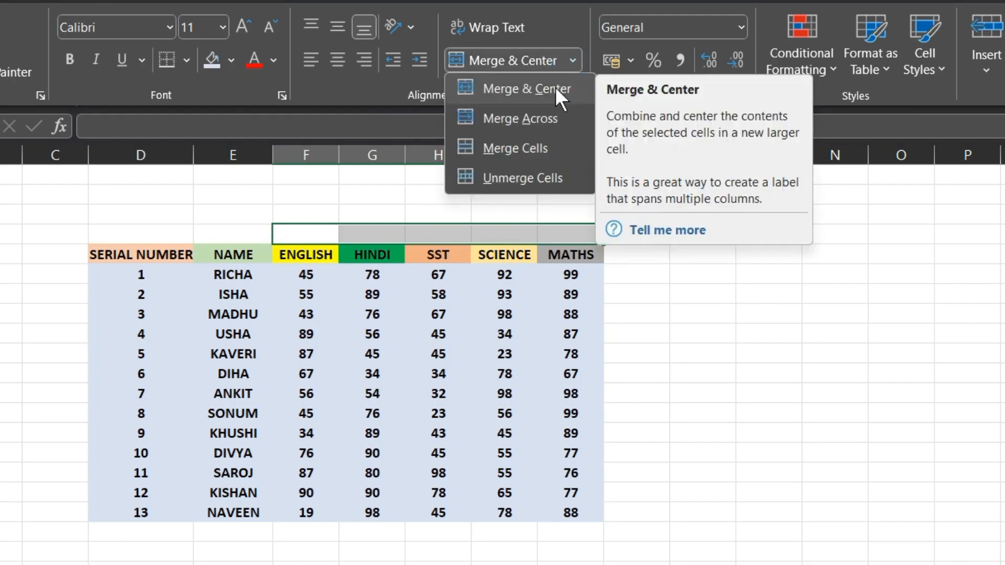
{"action": "left_click", "coordinate": [555, 87]}
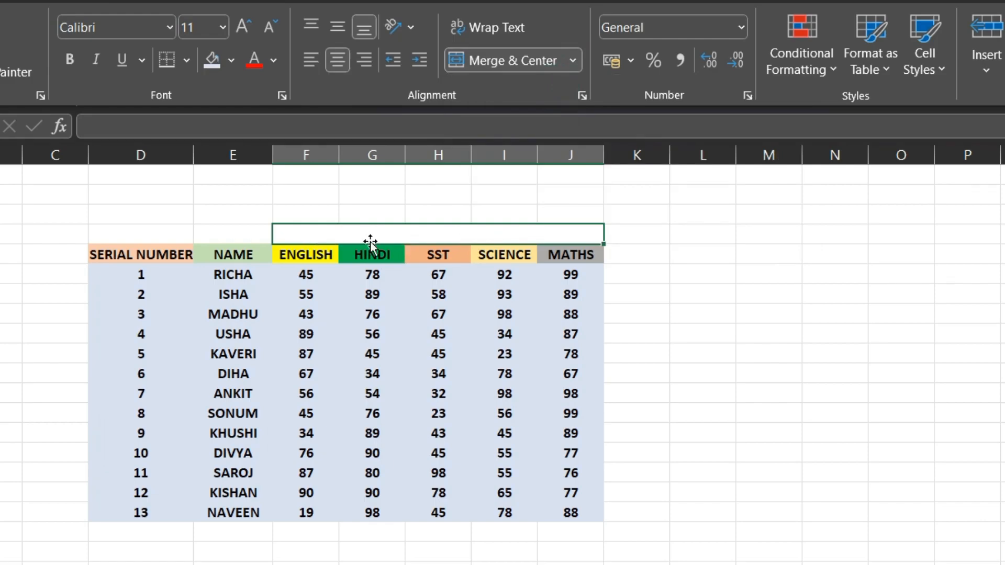
{"action": "type", "text": "SUBJECT"}
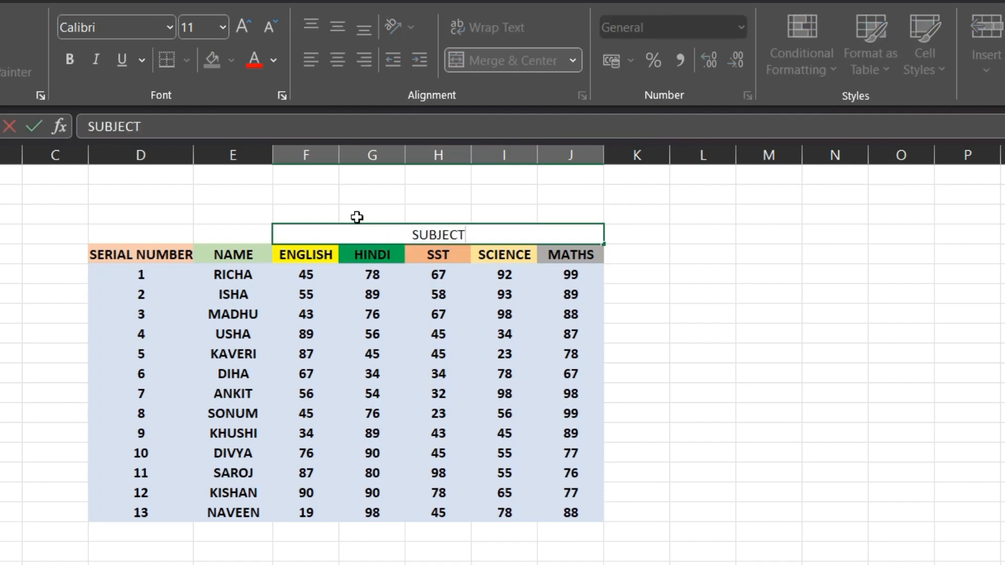
- Make the SUBJECT heading bold and set its font to Arial Black
{"action": "left_click", "coordinate": [64, 65]}
{"action": "left_click", "coordinate": [170, 29]}
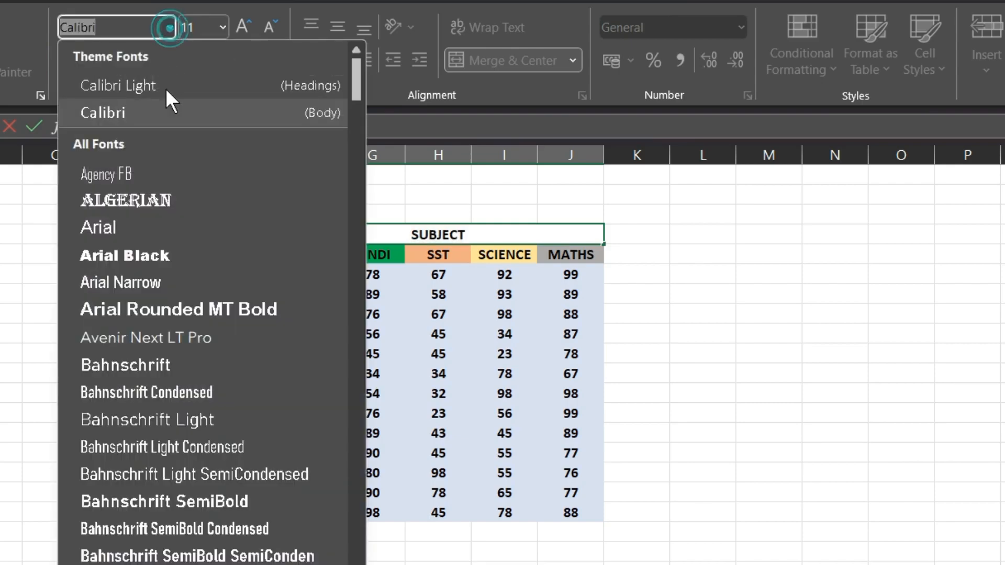
{"action": "left_click", "coordinate": [137, 240]}
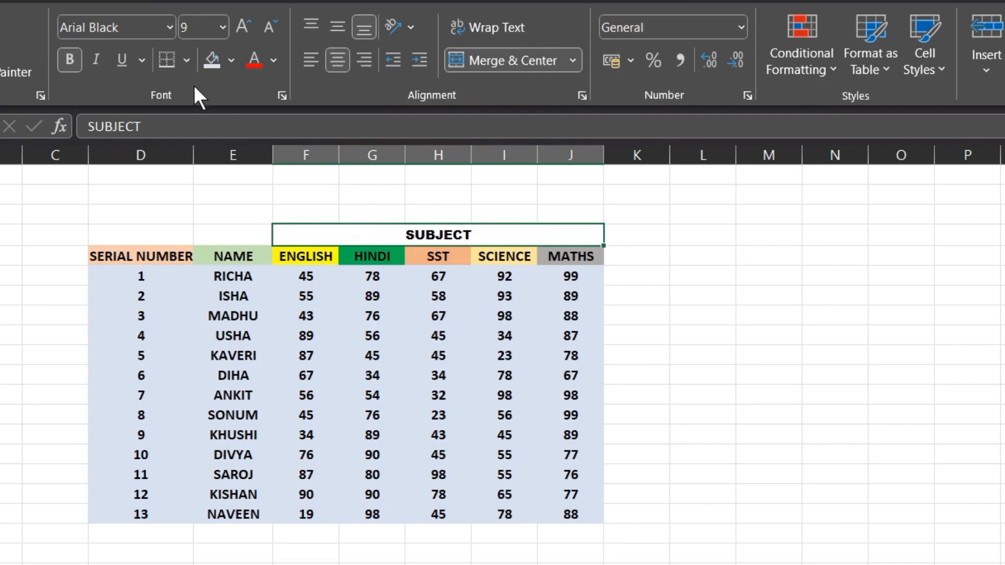
- Apply All Borders to the merged SUBJECT cell
{"action": "left_click", "coordinate": [186, 61]}
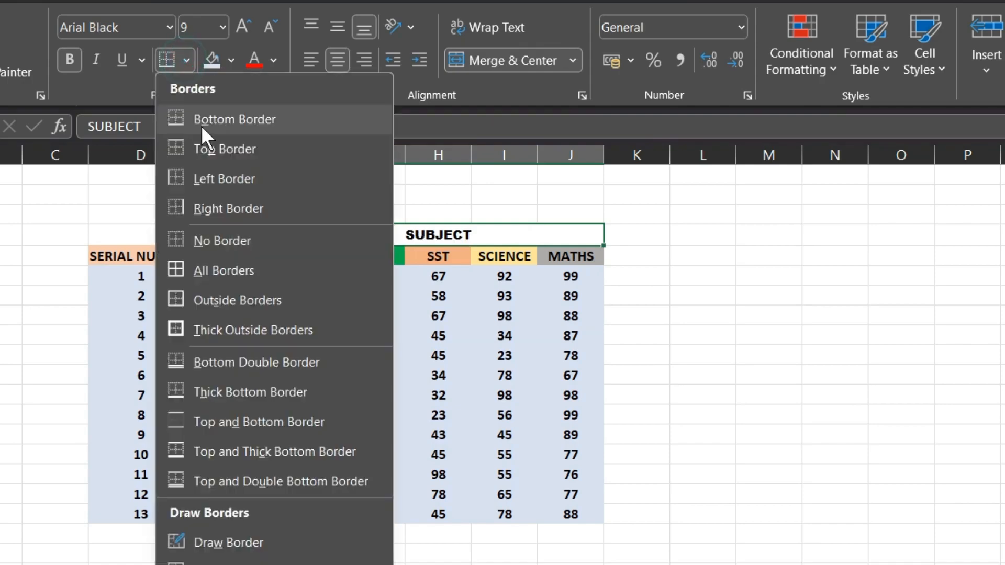
{"action": "left_click", "coordinate": [185, 59]}
{"action": "left_click", "coordinate": [185, 60]}
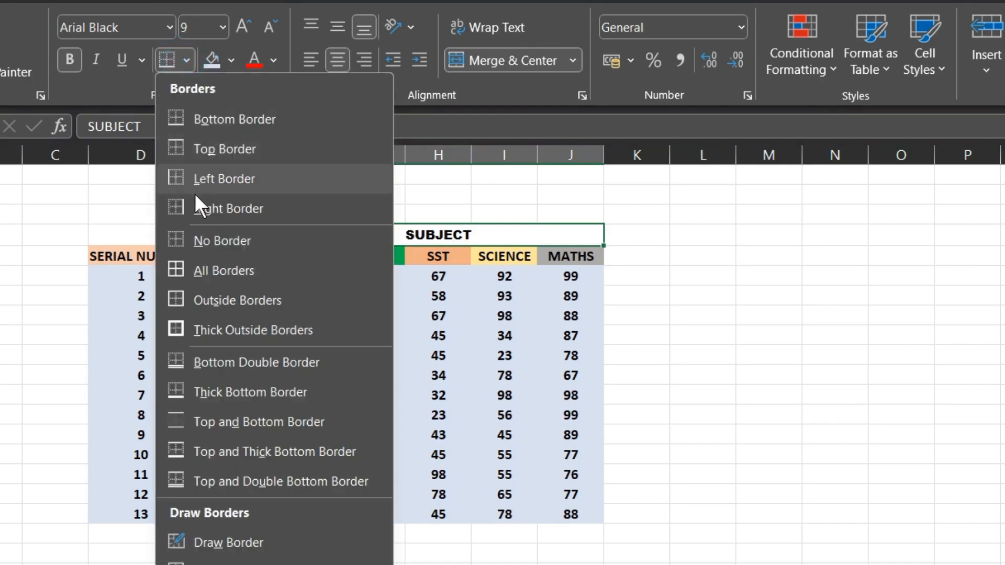
{"action": "left_click", "coordinate": [208, 269]}
{"action": "left_click", "coordinate": [650, 256]}
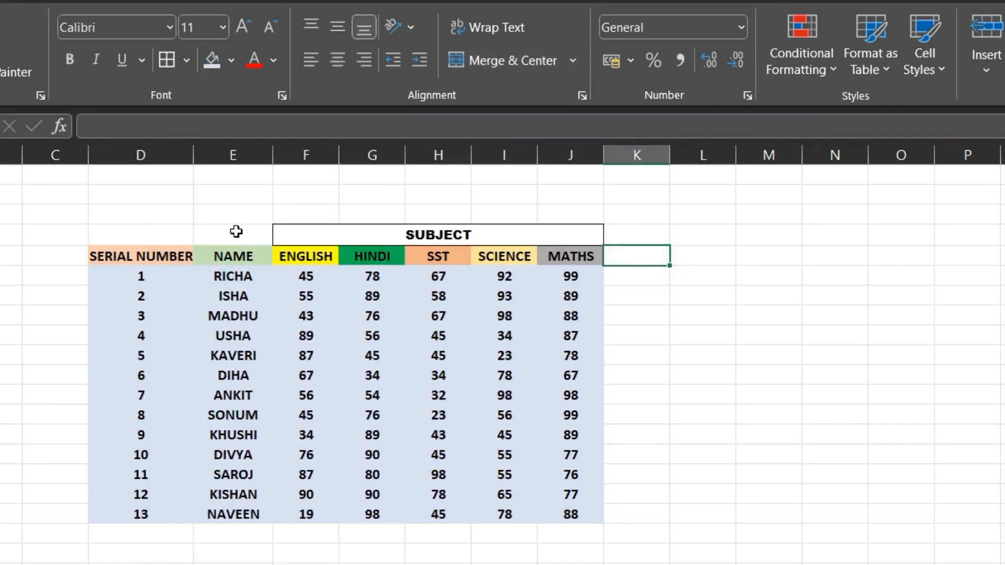
- Merge and center the NAME and SERIAL NUMBER headers, each with the blank cell directly above it
{"action": "left_click_drag", "start_coordinate": [205, 237], "coordinate": [243, 259]}
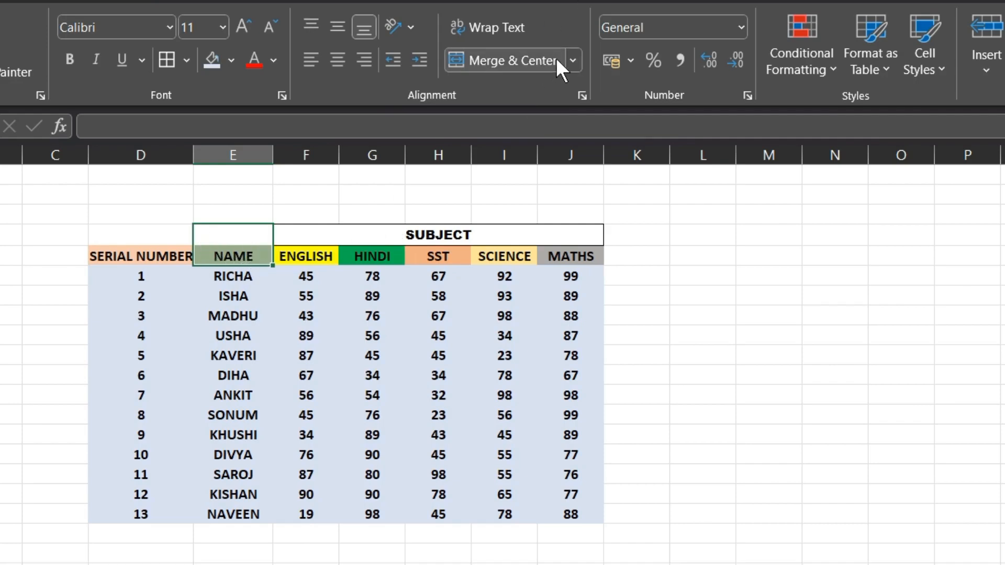
{"action": "left_click", "coordinate": [572, 56]}
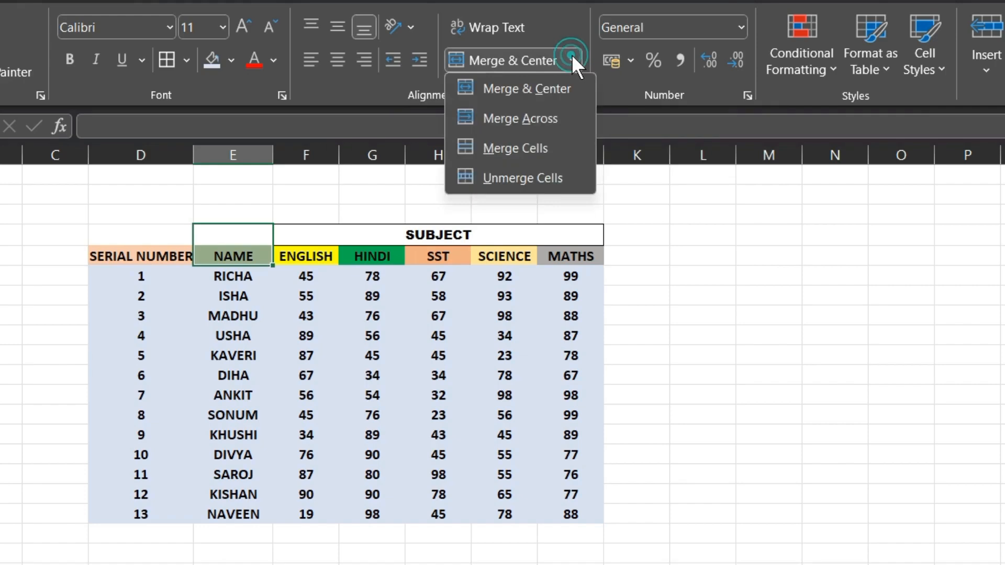
{"action": "left_click", "coordinate": [567, 89]}
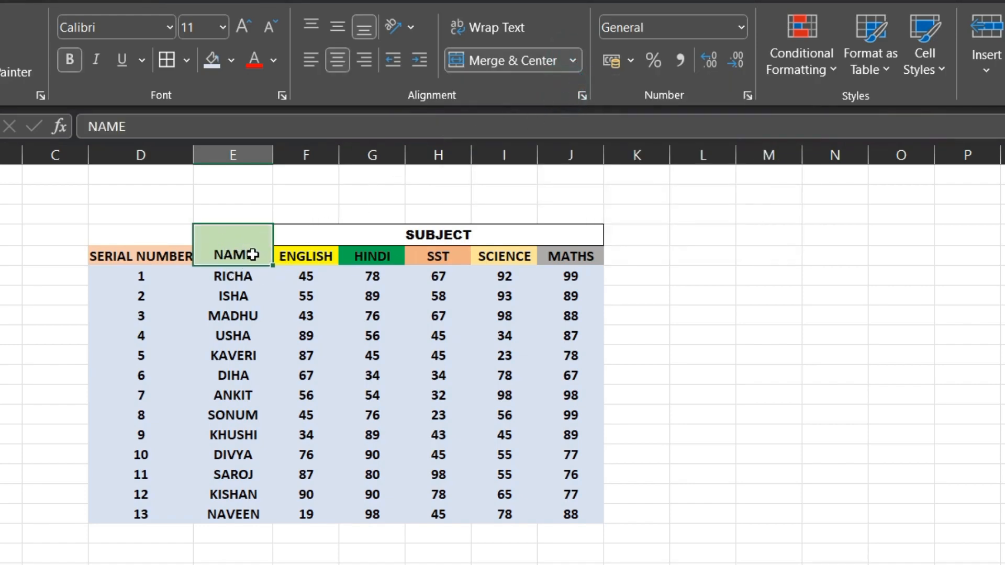
{"action": "left_click_drag", "start_coordinate": [93, 236], "coordinate": [160, 256]}
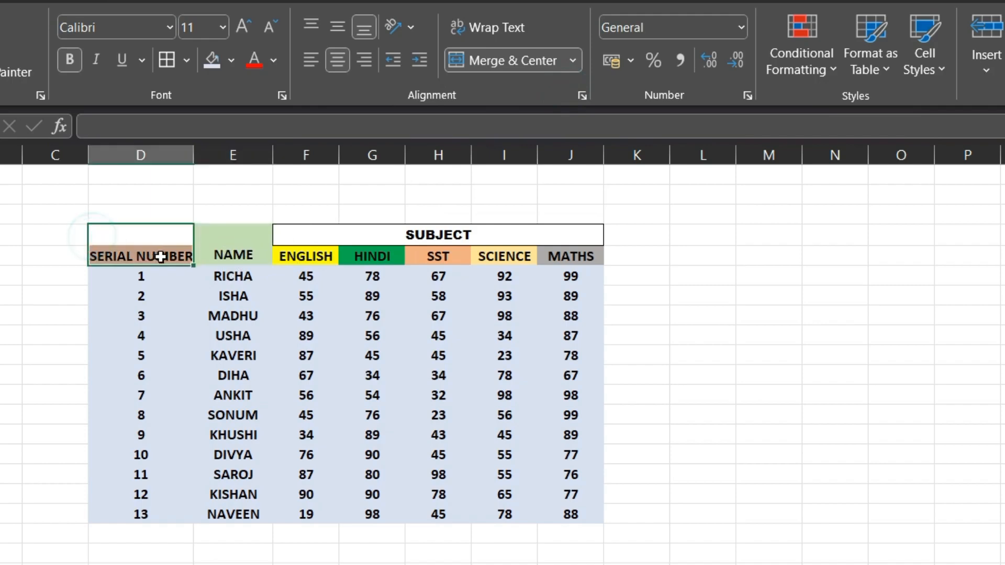
{"action": "left_click", "coordinate": [574, 60]}
{"action": "left_click", "coordinate": [560, 88]}
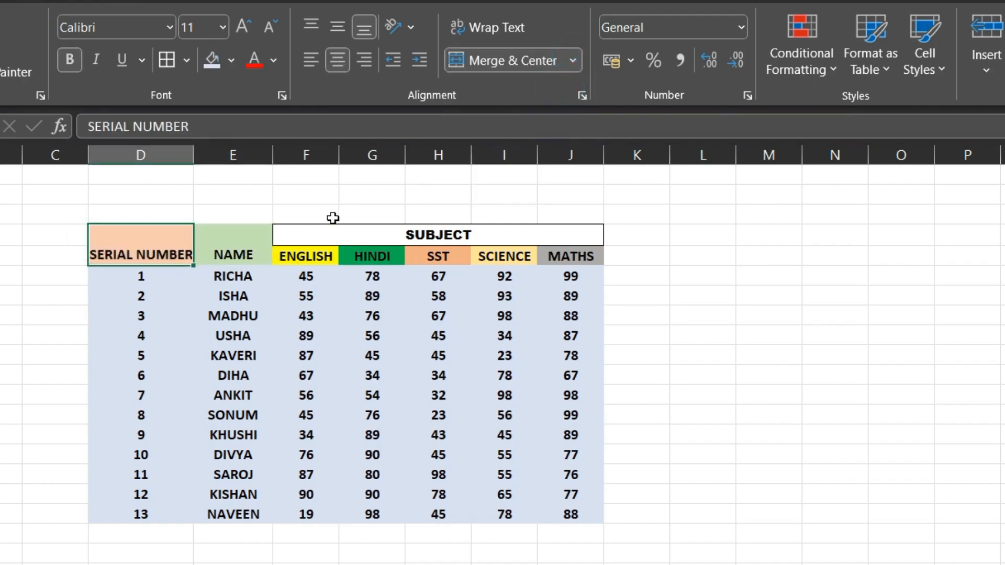
{"action": "left_click", "coordinate": [659, 231]}
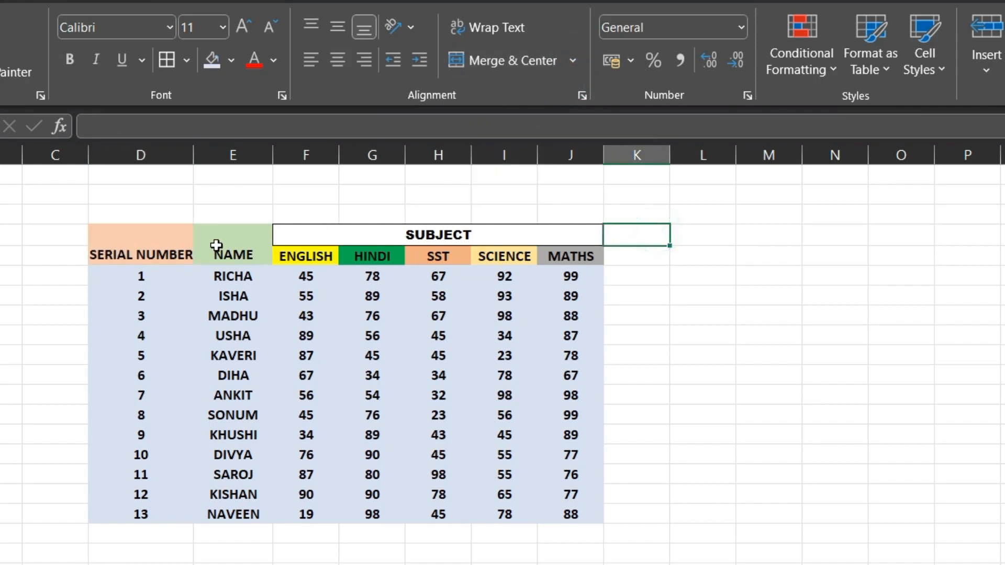
- Fill the merged SUBJECT heading cell with the lightest gold theme color
{"action": "left_click", "coordinate": [301, 234]}
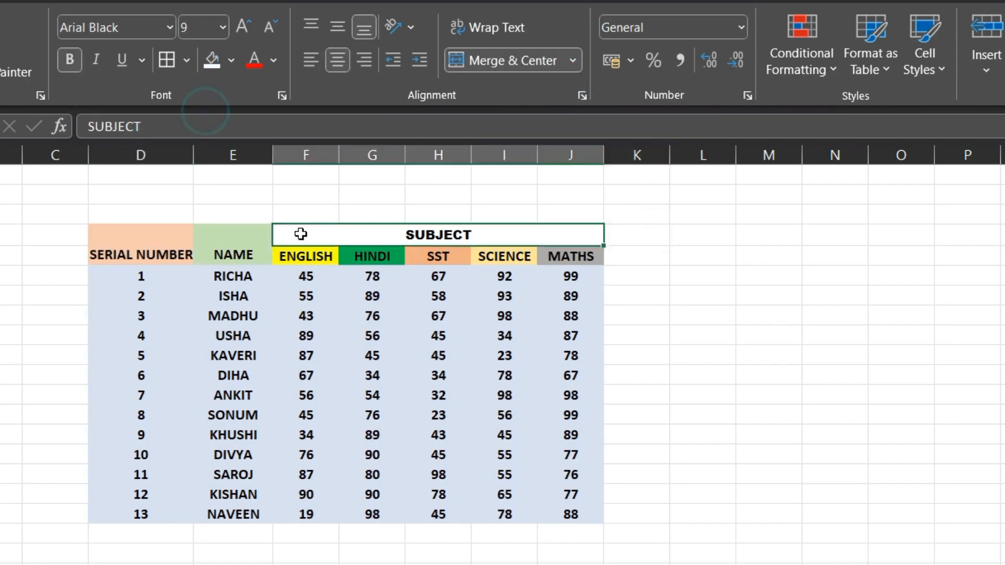
{"action": "left_click", "coordinate": [229, 63]}
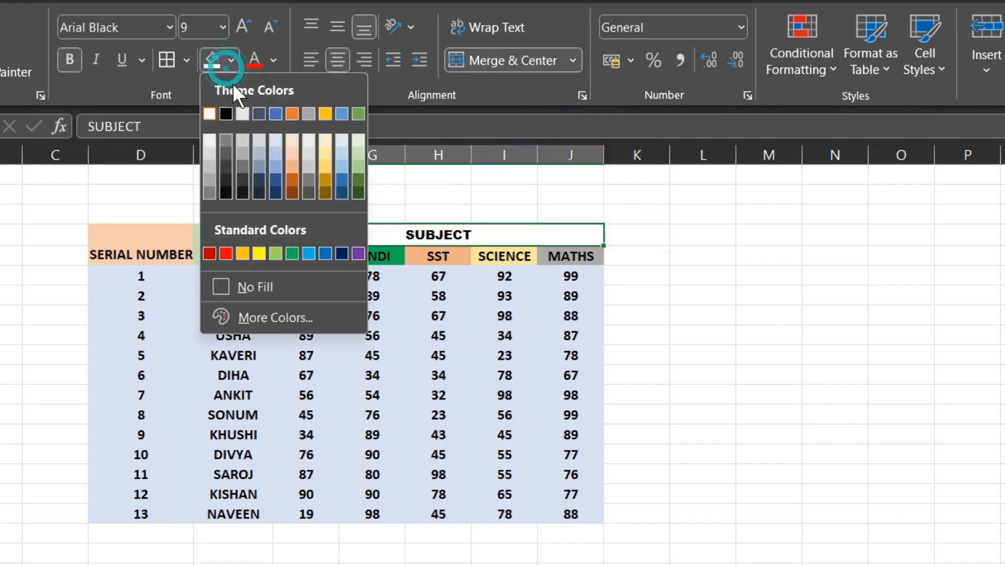
{"action": "left_click", "coordinate": [329, 138]}
{"action": "left_click", "coordinate": [675, 240]}
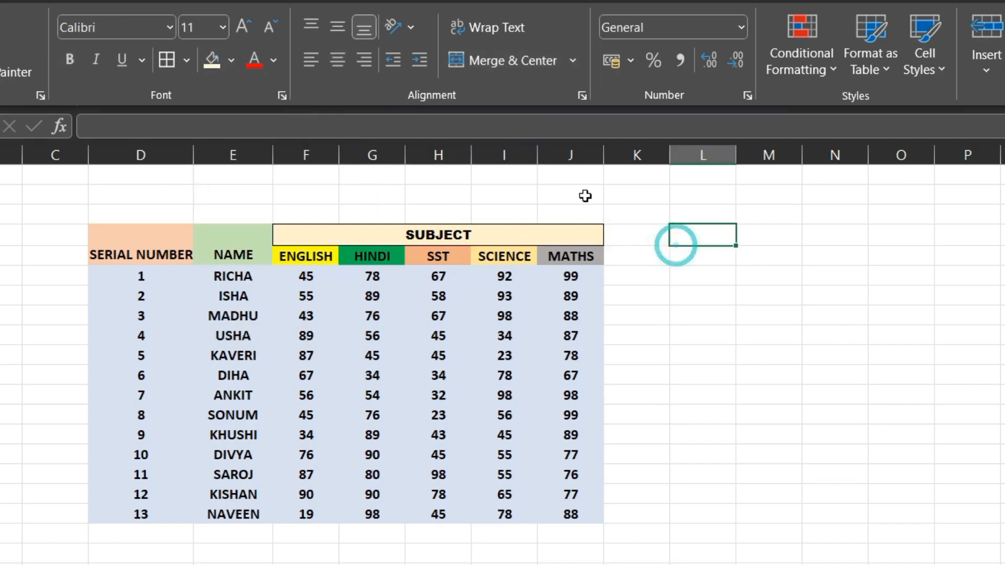
- Merge and center the three blank rows above the table across columns D to J and enter the title CLASS 1Oth PERFORMANCE
{"action": "left_click_drag", "start_coordinate": [134, 174], "coordinate": [567, 220]}
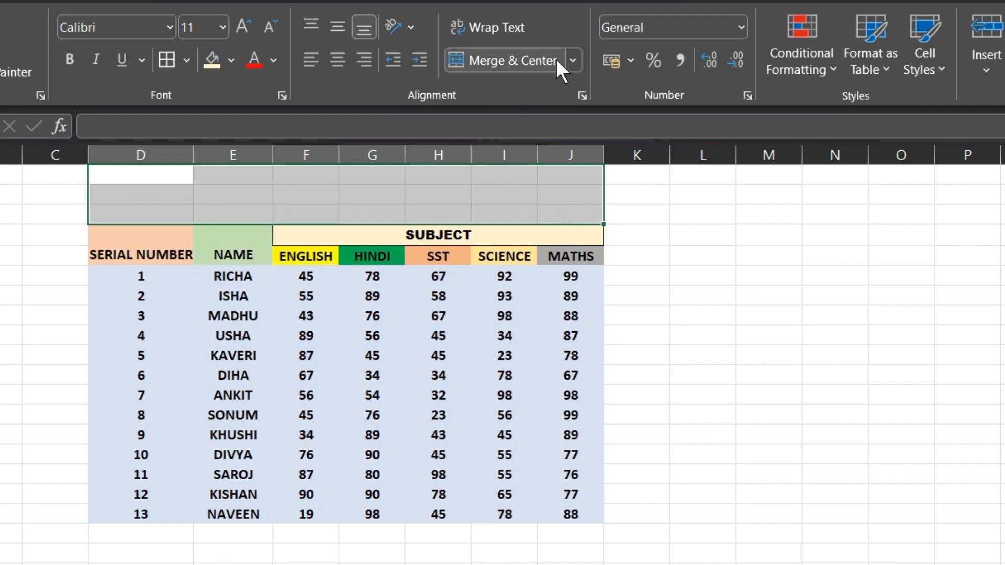
{"action": "left_click", "coordinate": [573, 60]}
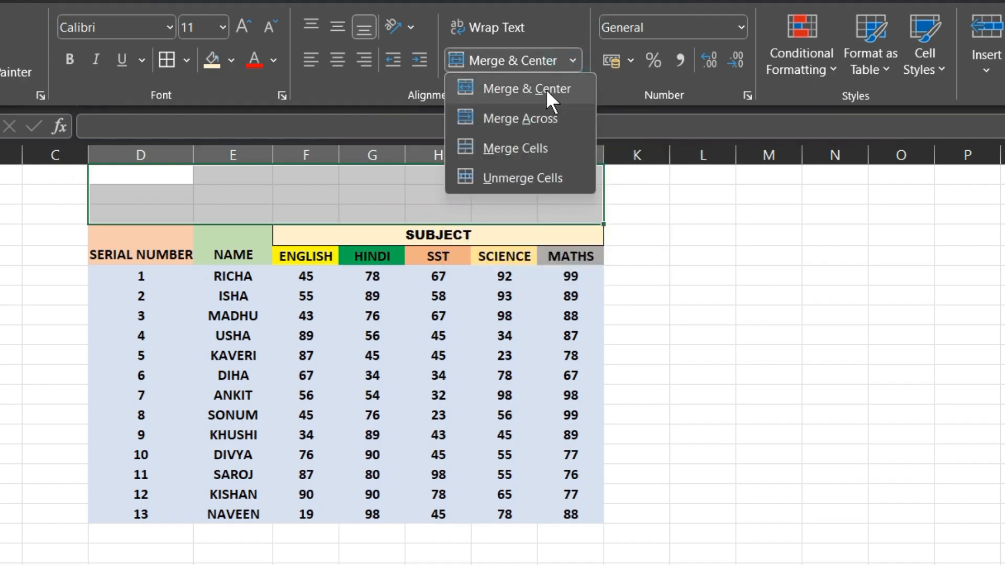
{"action": "left_click", "coordinate": [545, 90]}
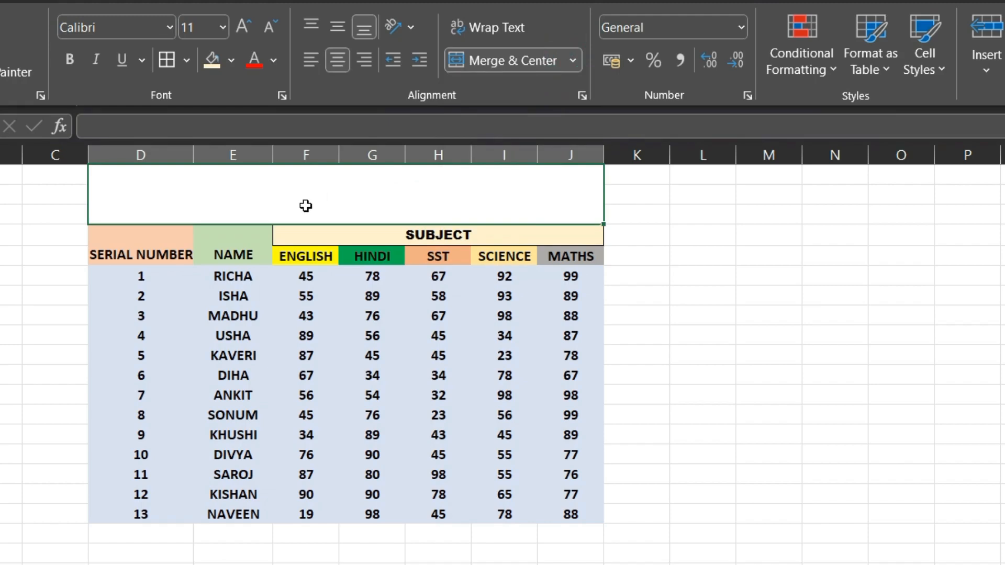
{"action": "type", "text": "CLA"}
{"action": "key", "text": "BackSpace"}
{"action": "key", "text": "BackSpace"}
{"action": "key", "text": "BackSpace"}
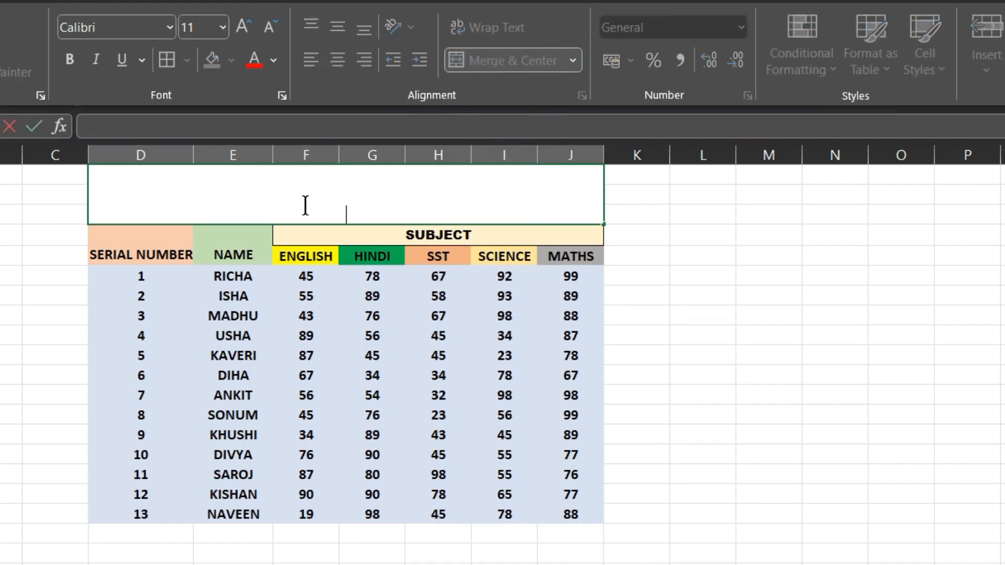
{"action": "type", "text": "CLASS 1Oth PERFORMANCE"}
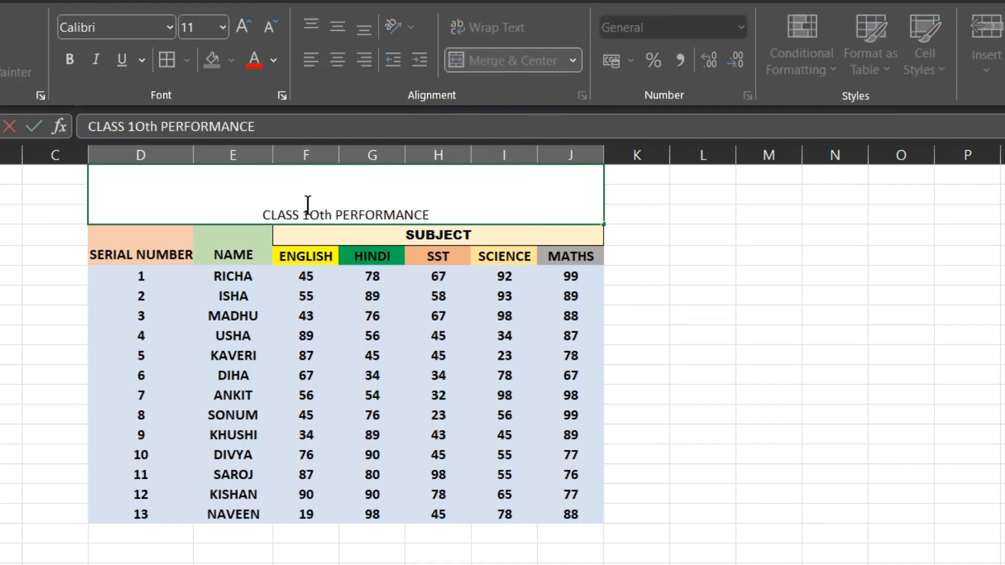
- Format the table title in bold Arial Black, size 20, with a dark gray font color
{"action": "key", "text": "shift+Home"}
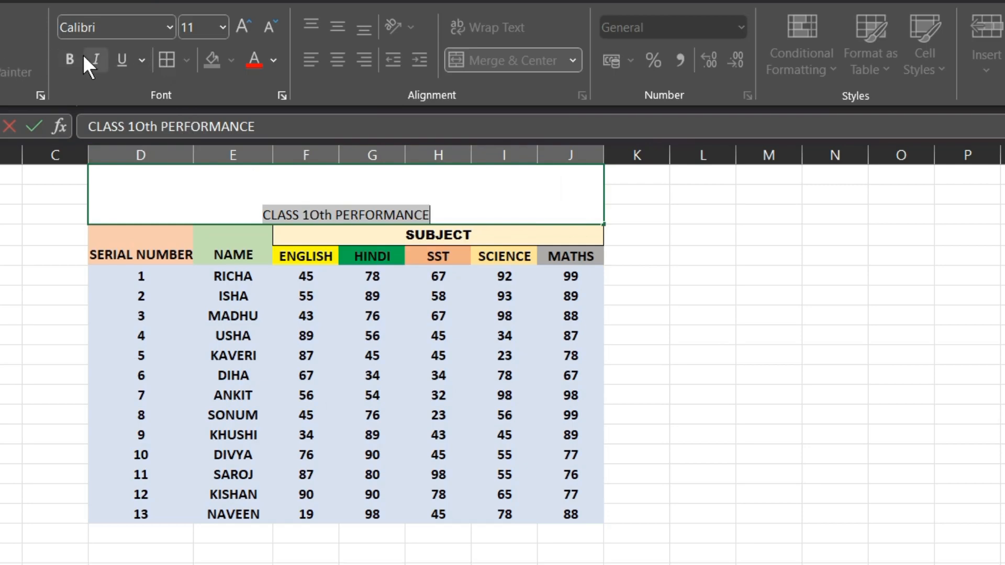
{"action": "left_click", "coordinate": [72, 59]}
{"action": "left_click", "coordinate": [170, 26]}
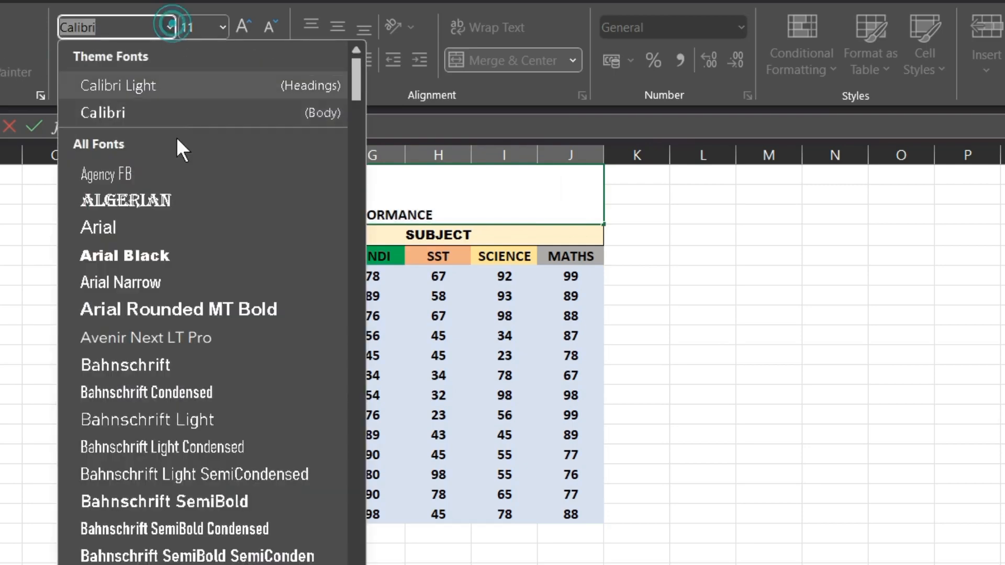
{"action": "left_click", "coordinate": [177, 255]}
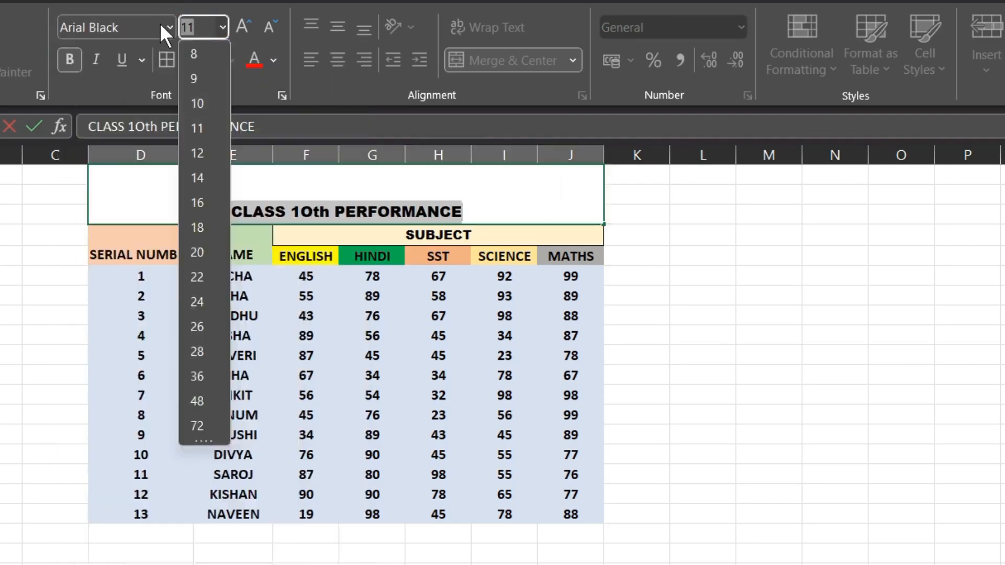
{"action": "left_click", "coordinate": [220, 29]}
{"action": "left_click", "coordinate": [219, 25]}
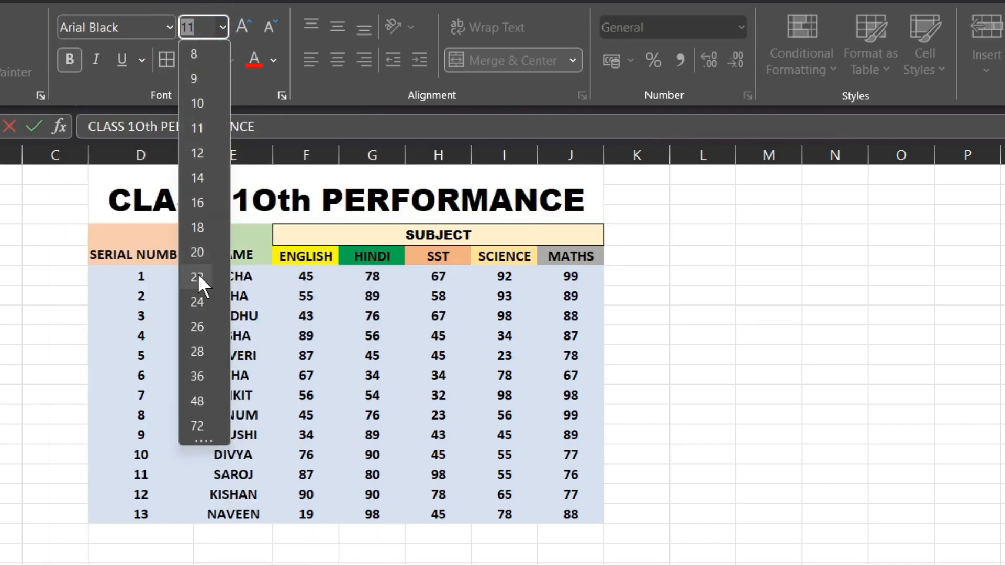
{"action": "left_click", "coordinate": [200, 243]}
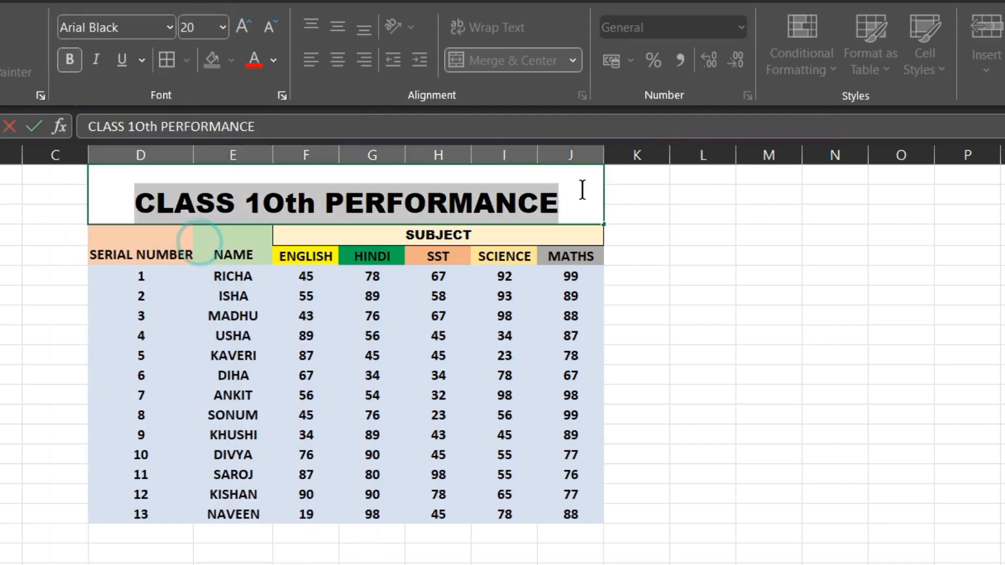
{"action": "left_click", "coordinate": [278, 59]}
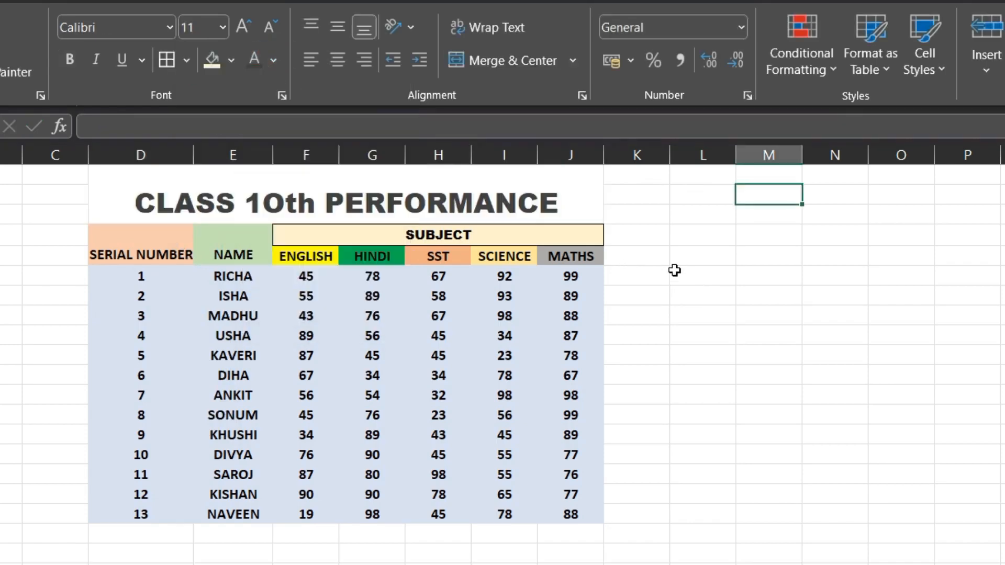
- Merge the blank block in columns L to N beside serial numbers 1 to 3 without centering and enter SERIAL NUMBER
{"action": "left_click_drag", "start_coordinate": [674, 271], "coordinate": [857, 311]}
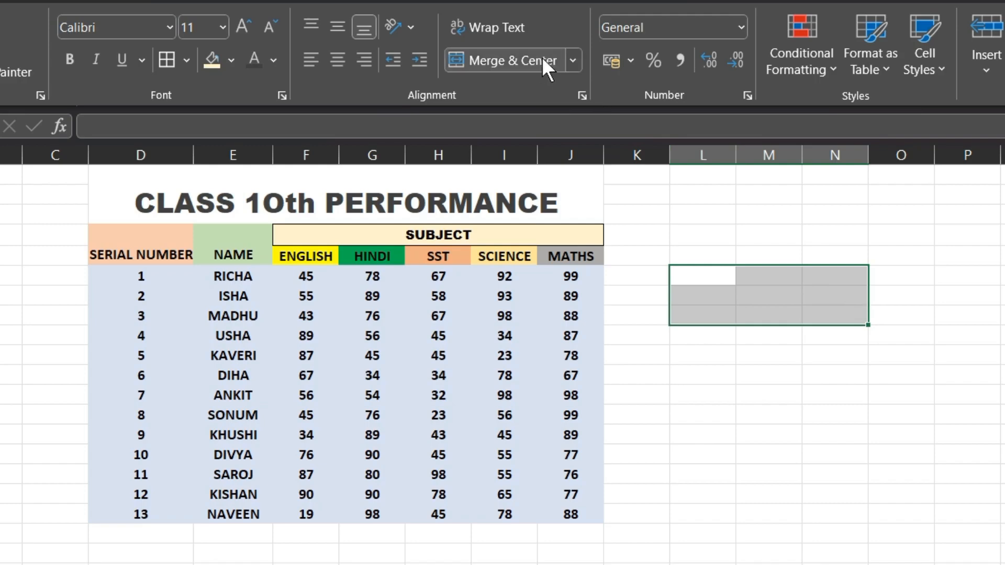
{"action": "left_click", "coordinate": [576, 63]}
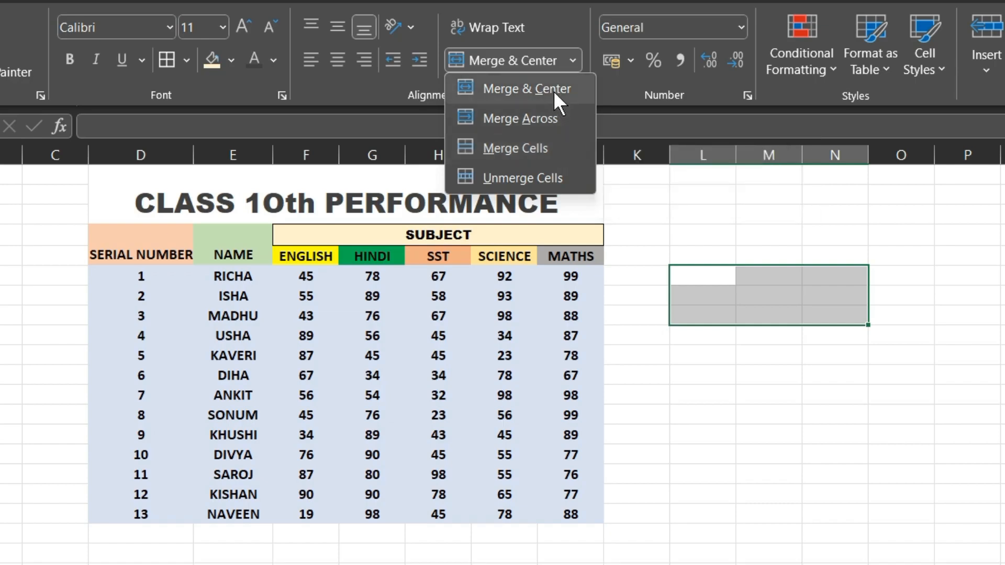
{"action": "left_click", "coordinate": [556, 149]}
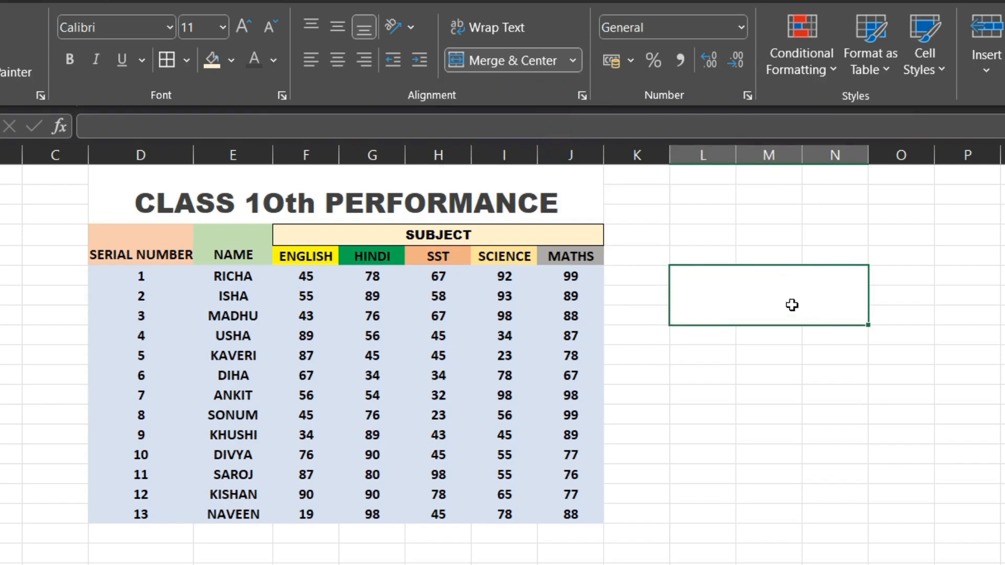
{"action": "type", "text": "SERIAL"}
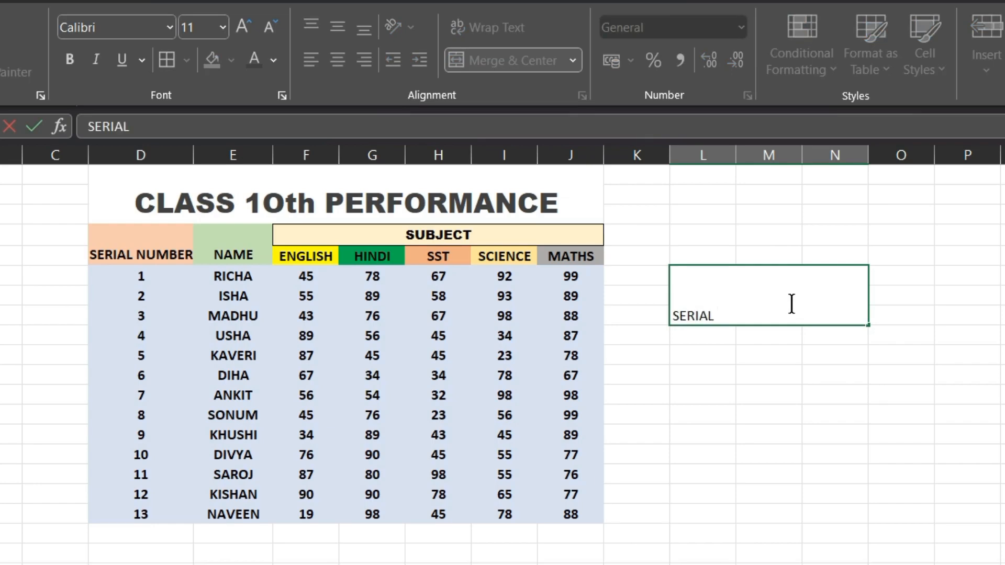
{"action": "type", "text": " NUMBER"}
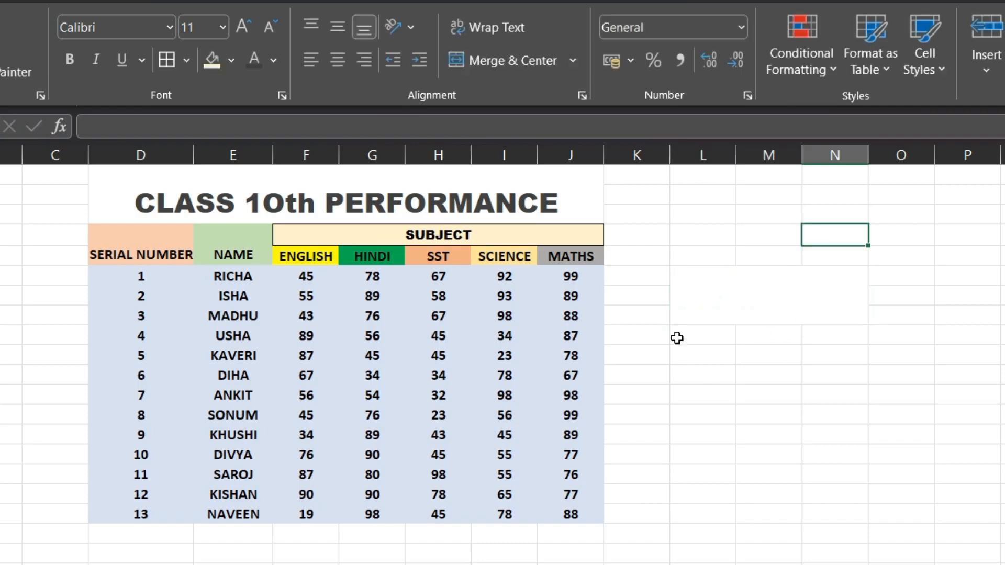
- Merge and center the blank block in columns L to N beside serial numbers 4 to 6 and enter SERIALNUMBER
{"action": "left_click_drag", "start_coordinate": [677, 338], "coordinate": [832, 370]}
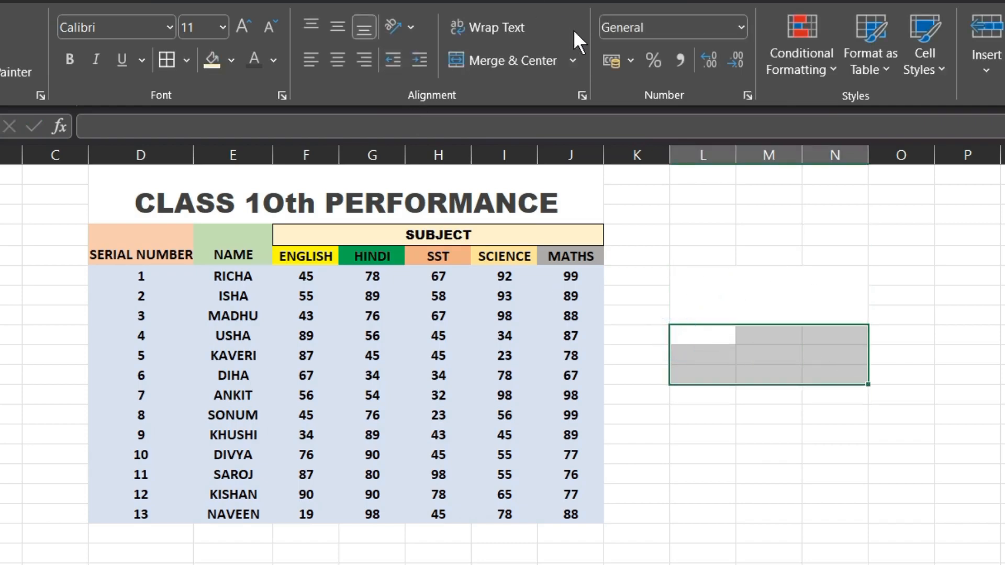
{"action": "left_click", "coordinate": [572, 60]}
{"action": "left_click", "coordinate": [551, 80]}
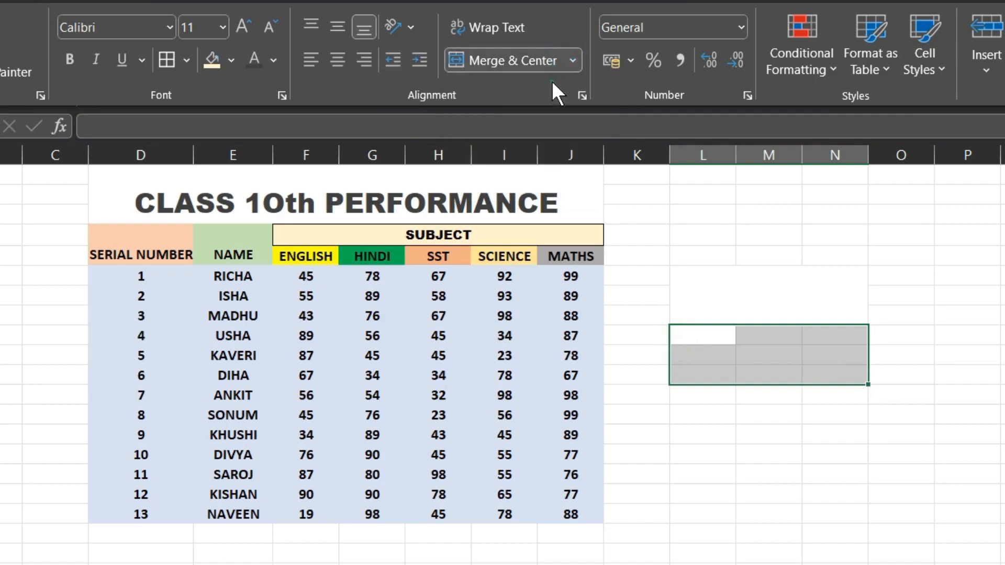
{"action": "type", "text": "SERIC"}
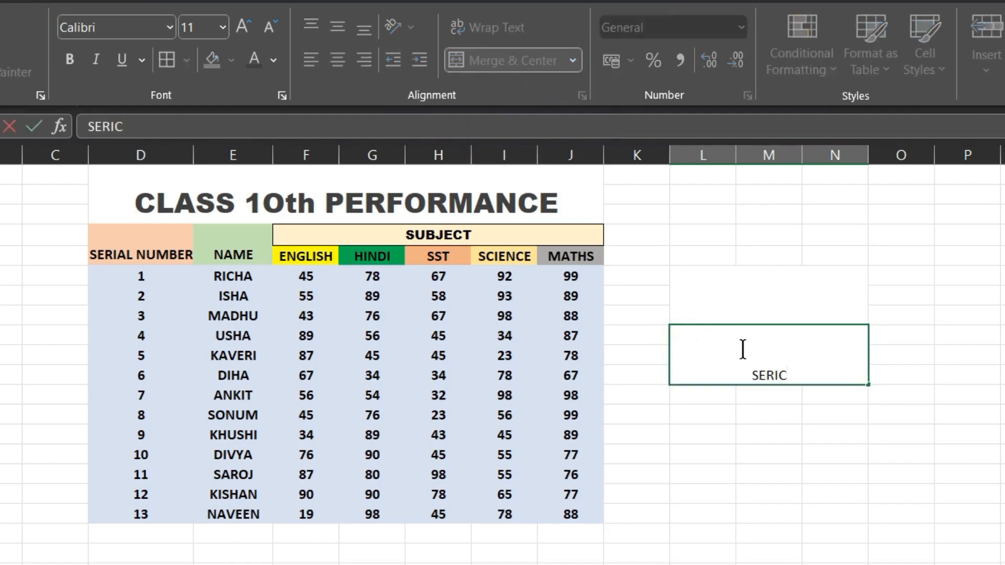
{"action": "key", "text": "BackSpace"}
{"action": "type", "text": "ALNUMBER"}
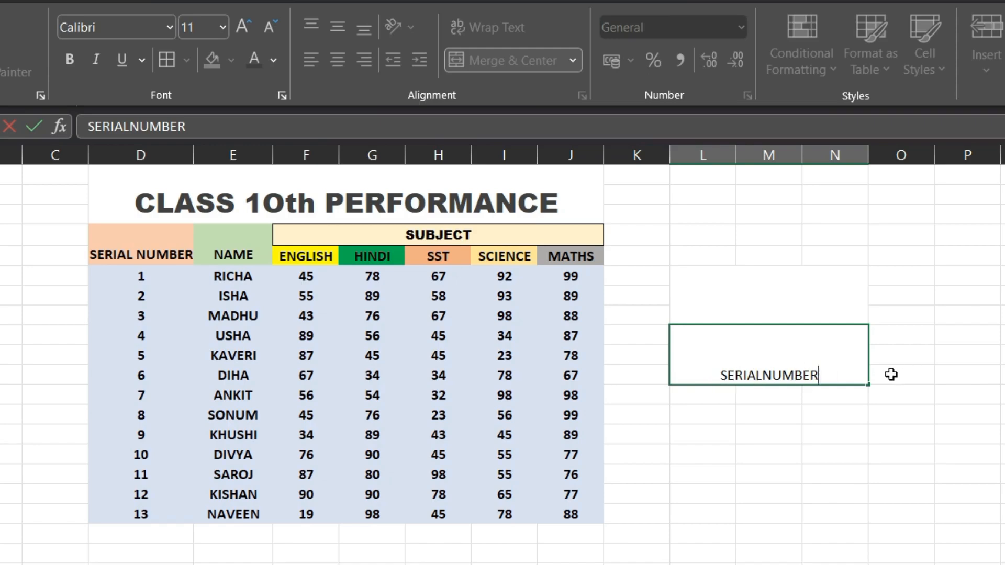
{"action": "left_click", "coordinate": [241, 564]}
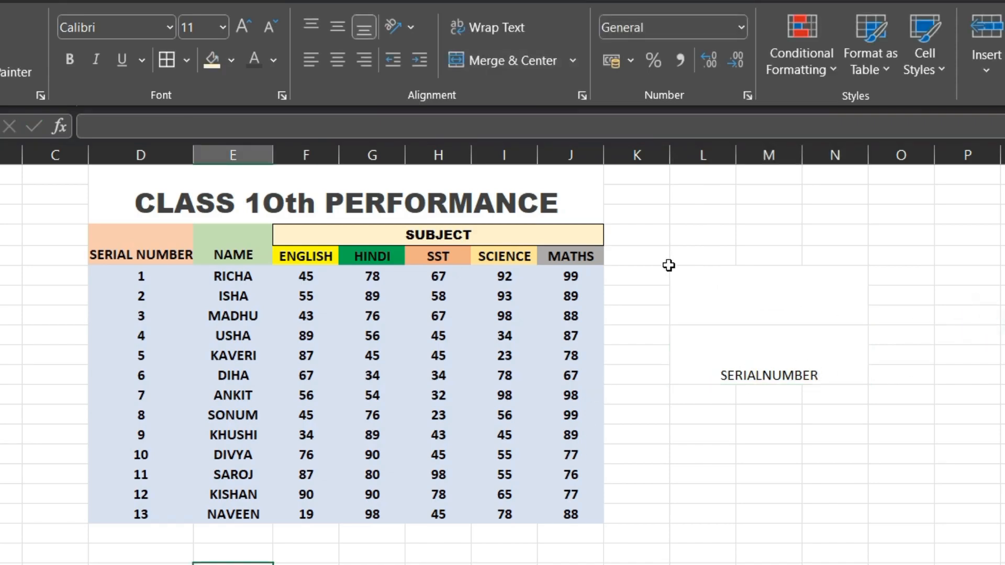
- Unmerge the empty merged block in columns L to N beside serial numbers 1 to 3
{"action": "left_click", "coordinate": [575, 63]}
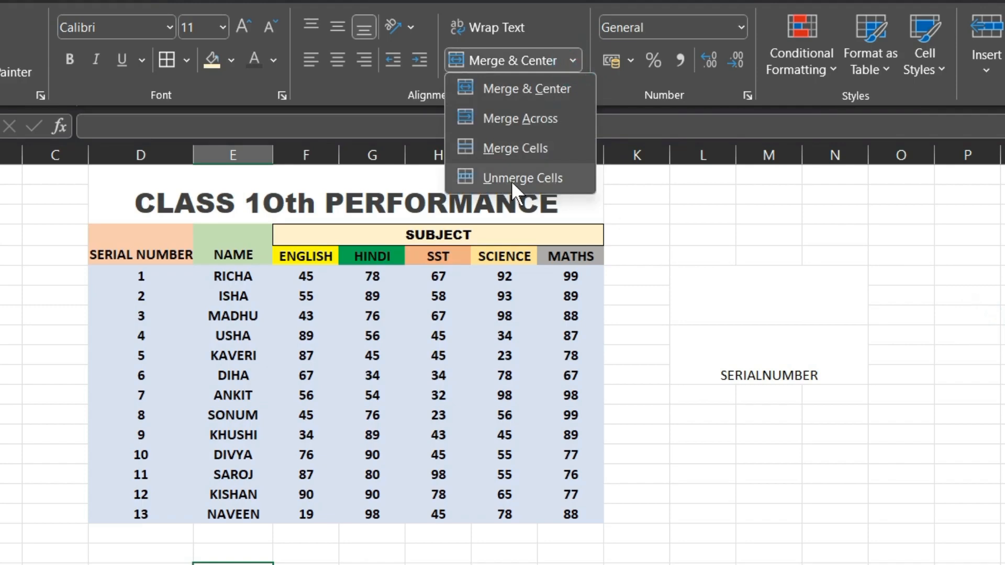
{"action": "left_click", "coordinate": [675, 266]}
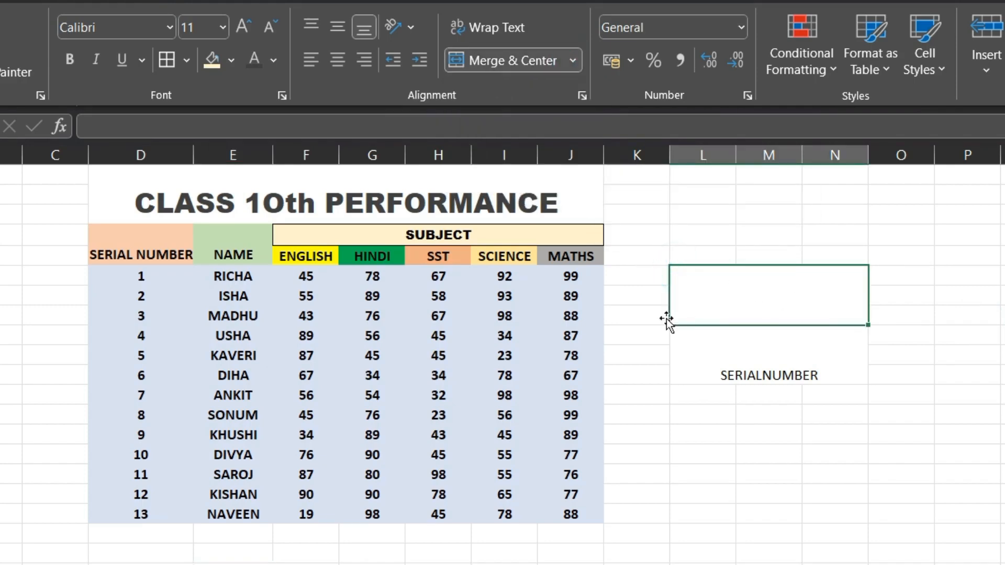
{"action": "left_click", "coordinate": [573, 61]}
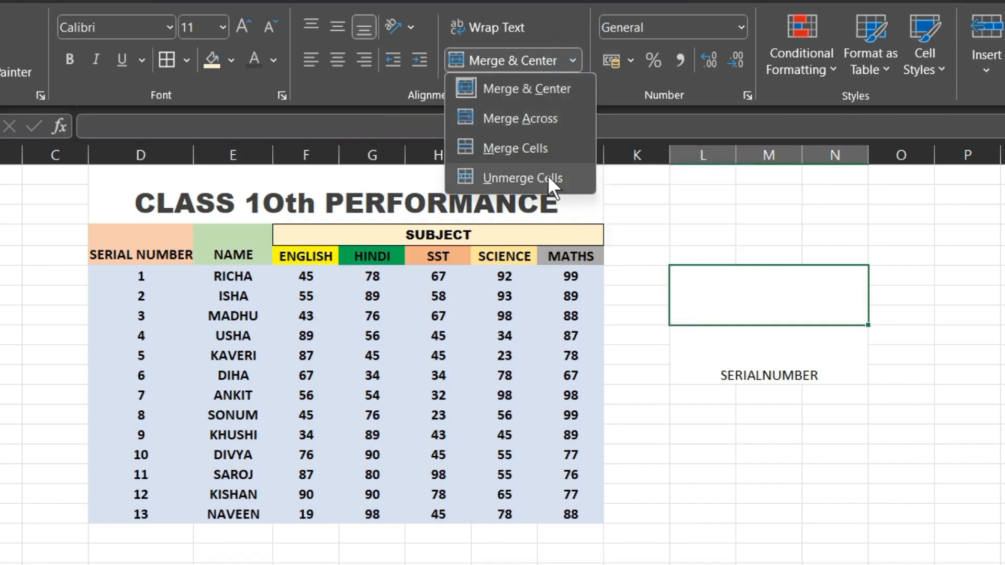
{"action": "left_click", "coordinate": [548, 178]}
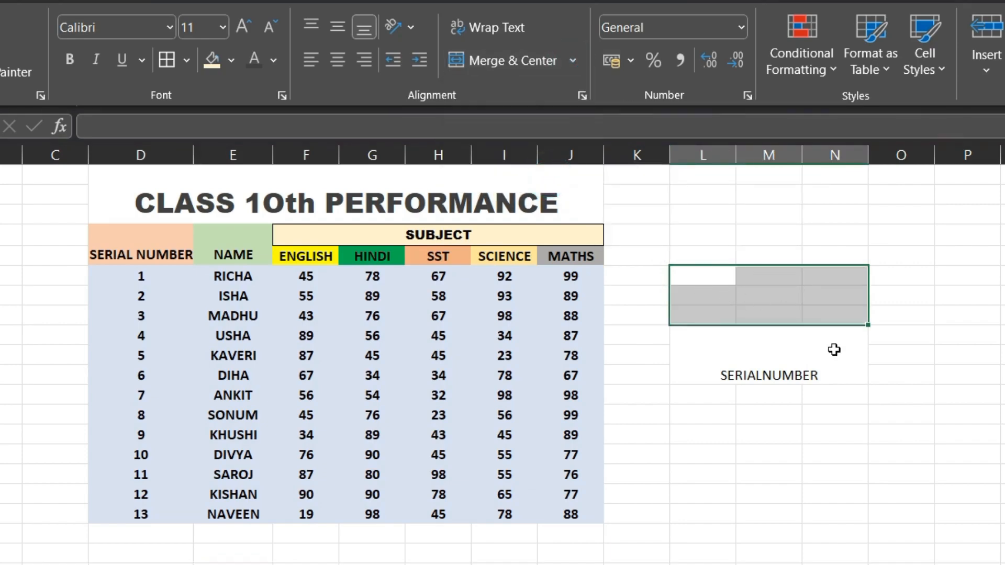
{"action": "left_click", "coordinate": [859, 226]}
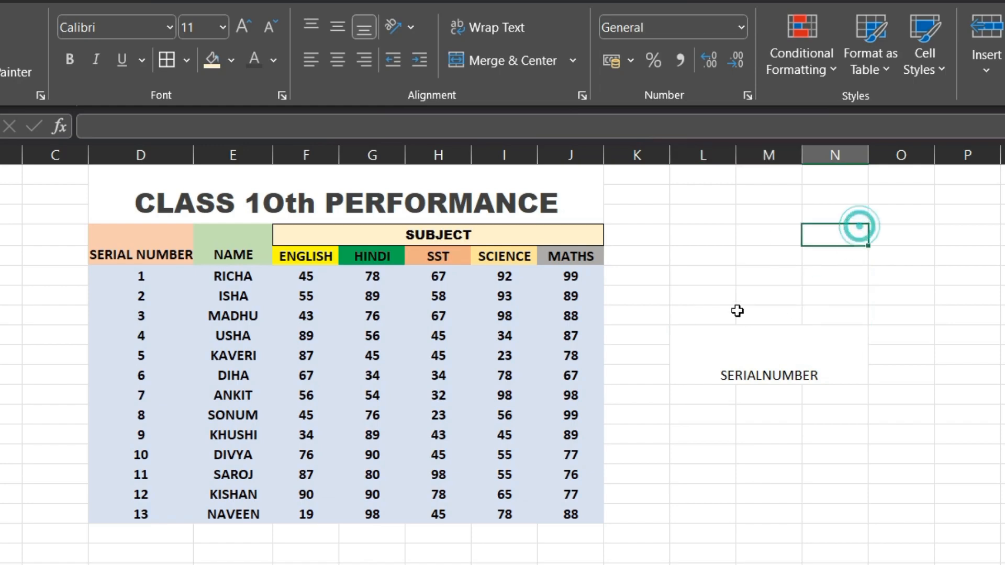
{"action": "left_click", "coordinate": [723, 298]}
{"action": "left_click", "coordinate": [778, 299]}
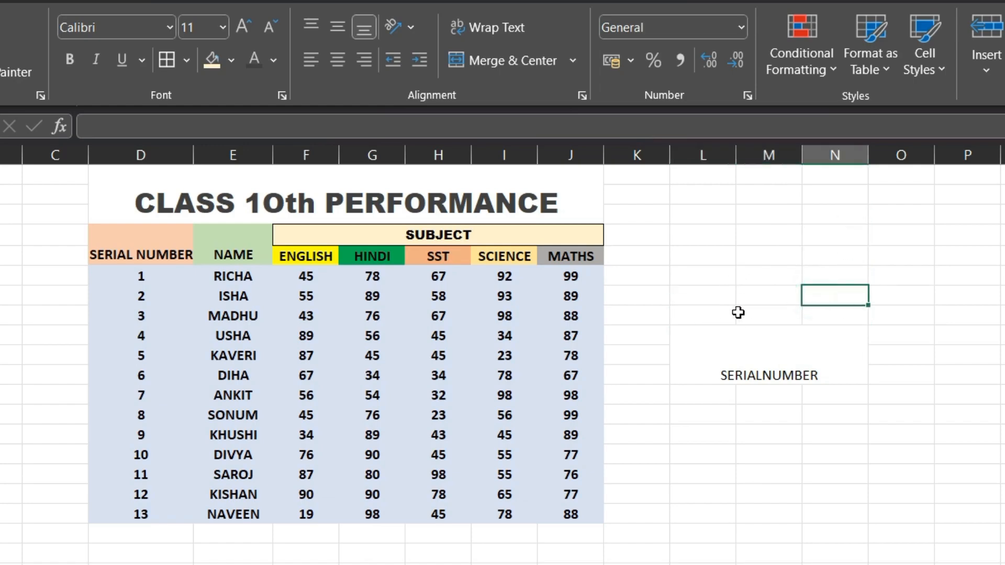
- Unmerge the SERIALNUMBER block in columns L to N beside serial numbers 4 to 6
{"action": "left_click_drag", "start_coordinate": [672, 322], "coordinate": [811, 358]}
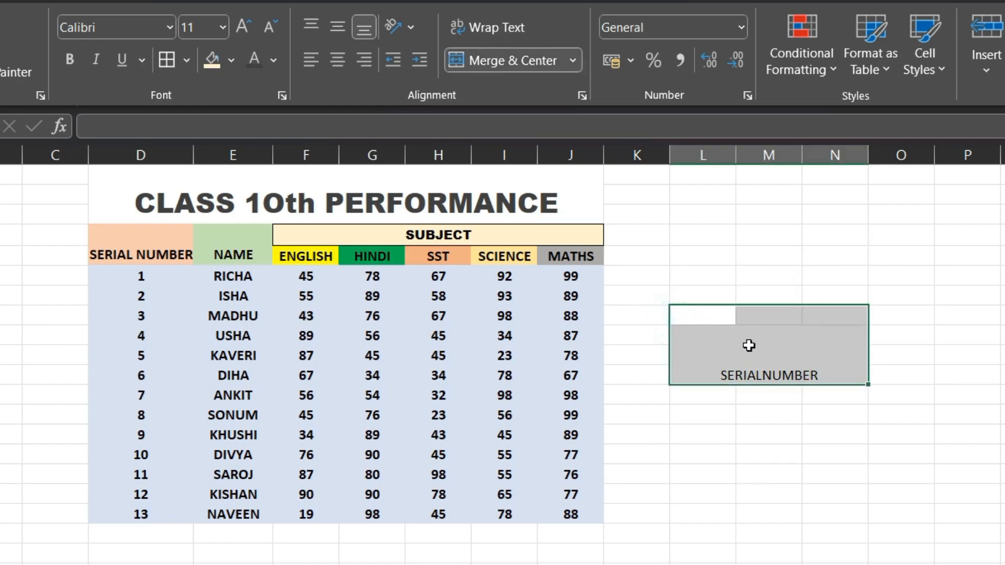
{"action": "key", "text": "alt+h"}
{"action": "key", "text": "m"}
{"action": "key", "text": "c"}
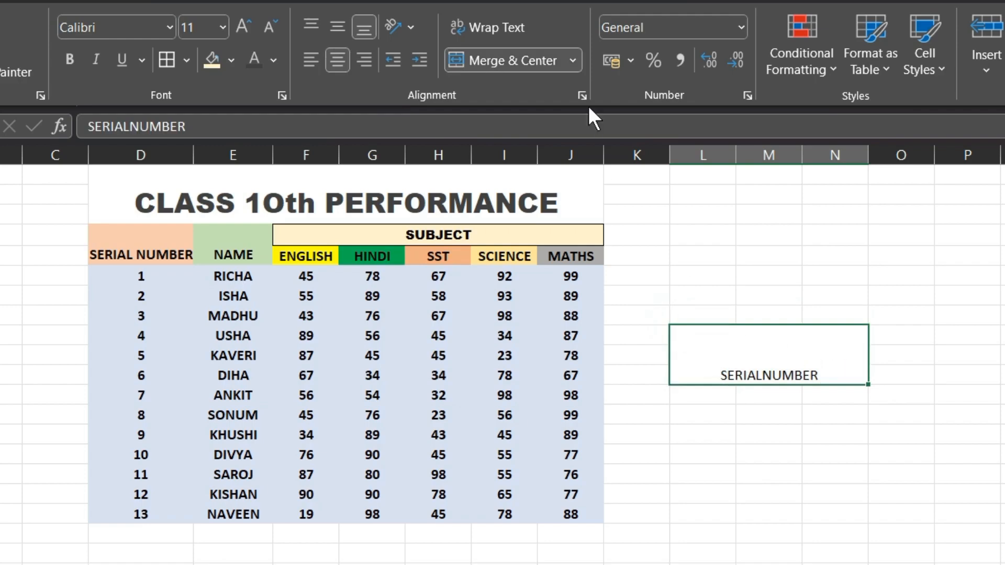
{"action": "left_click", "coordinate": [574, 59]}
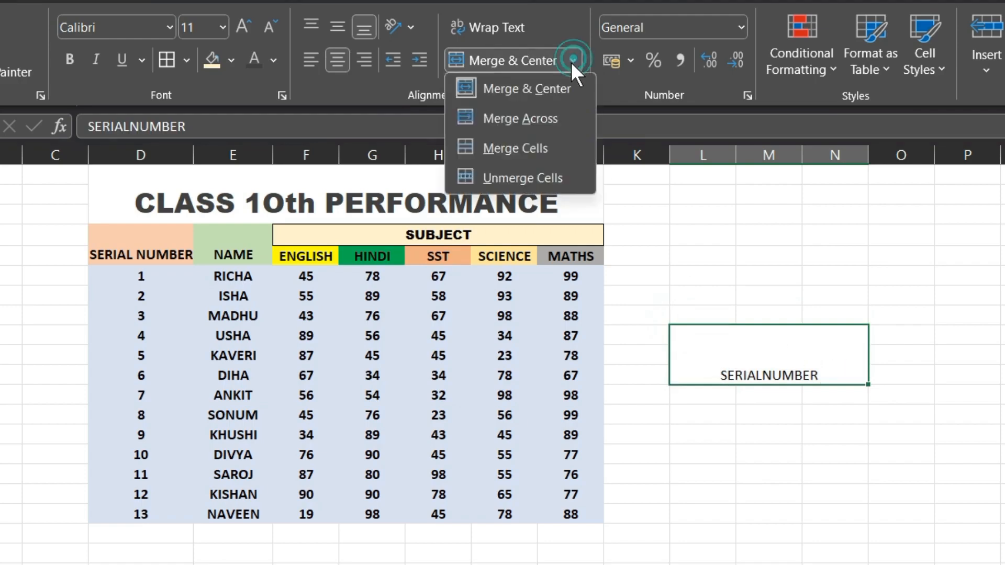
{"action": "left_click", "coordinate": [518, 178]}
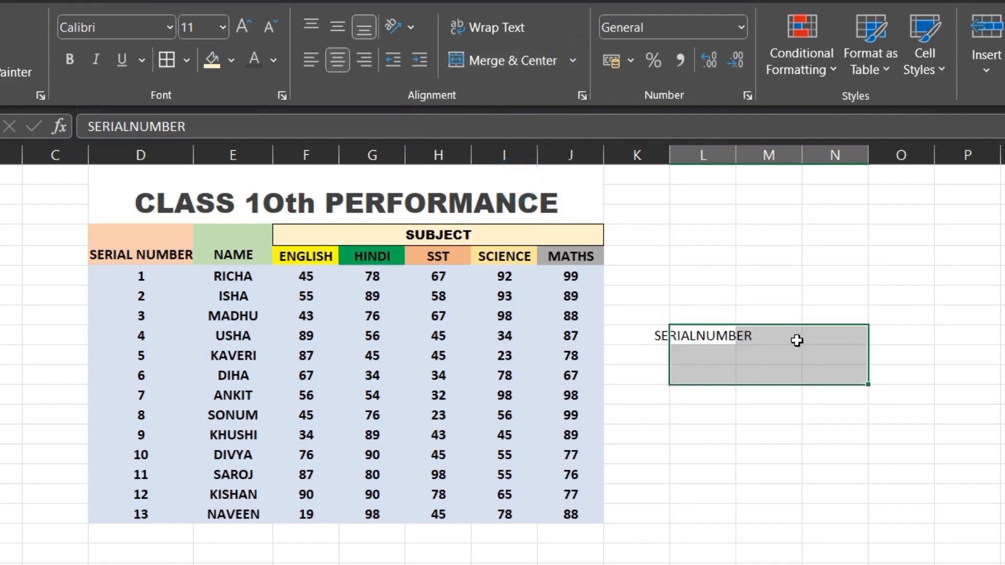
- Delete the SERIALNUMBER text from the cell in column L beside serial number 4
{"action": "left_click", "coordinate": [733, 340]}
{"action": "double_click", "coordinate": [727, 336]}
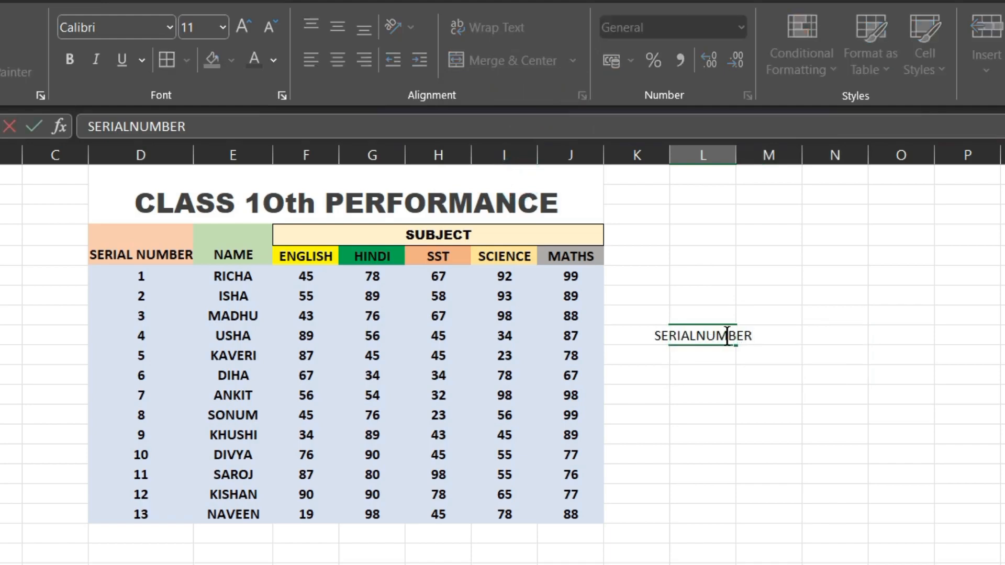
{"action": "left_click", "coordinate": [771, 333]}
{"action": "key", "text": "BackSpace"}
{"action": "key", "text": "BackSpace"}
{"action": "key", "text": "BackSpace"}
{"action": "key", "text": "BackSpace"}
{"action": "key", "text": "BackSpace"}
{"action": "key", "text": "BackSpace"}
{"action": "key", "text": "BackSpace"}
{"action": "key", "text": "BackSpace"}
{"action": "key", "text": "BackSpace"}
{"action": "key", "text": "BackSpace"}
{"action": "key", "text": "BackSpace"}
{"action": "key", "text": "BackSpace"}
{"action": "left_click", "coordinate": [812, 346]}
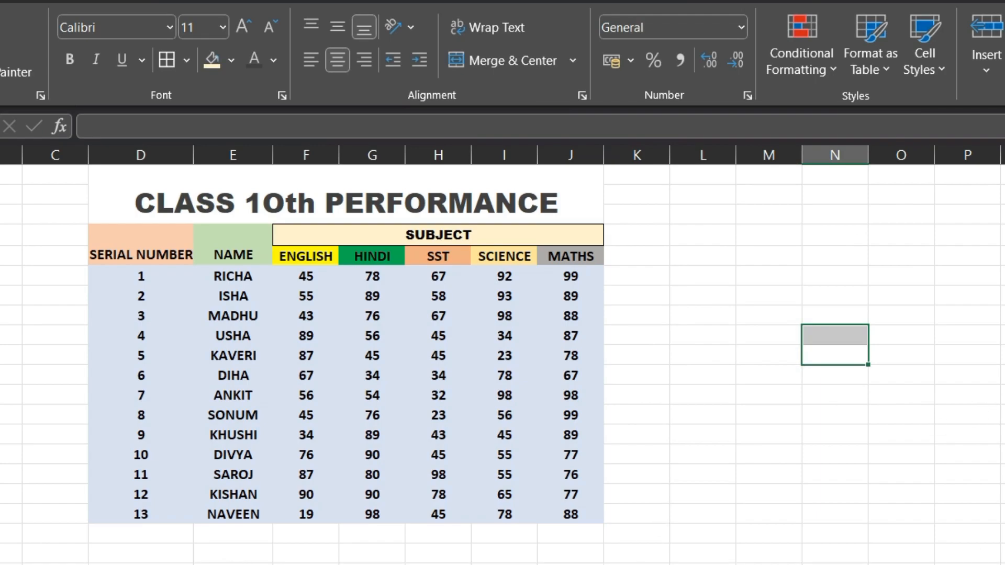
- Enter the heading SERICAL NUMBER OF STUDENTS in cell E21 below the table
{"action": "left_click", "coordinate": [574, 60]}
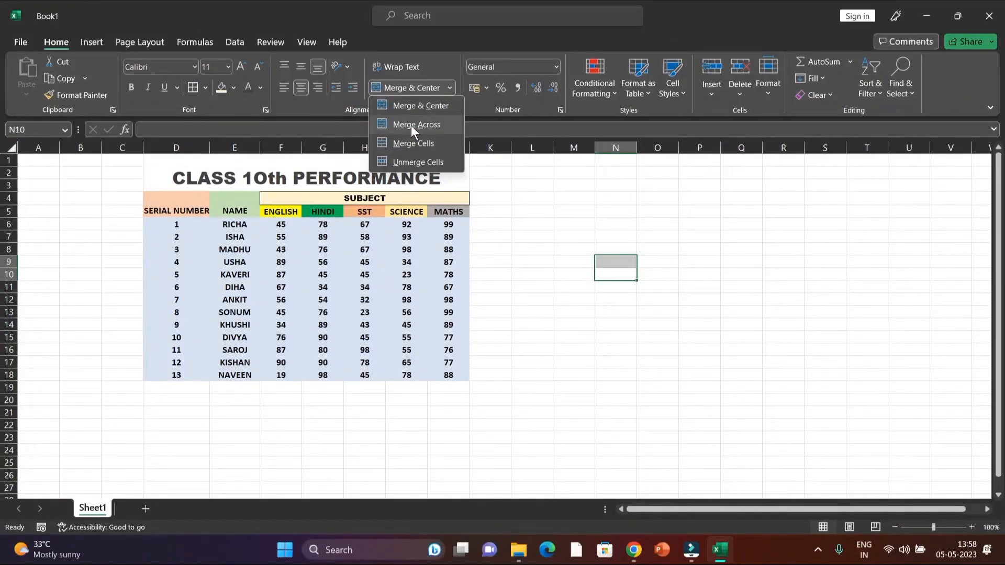
{"action": "left_click", "coordinate": [225, 411]}
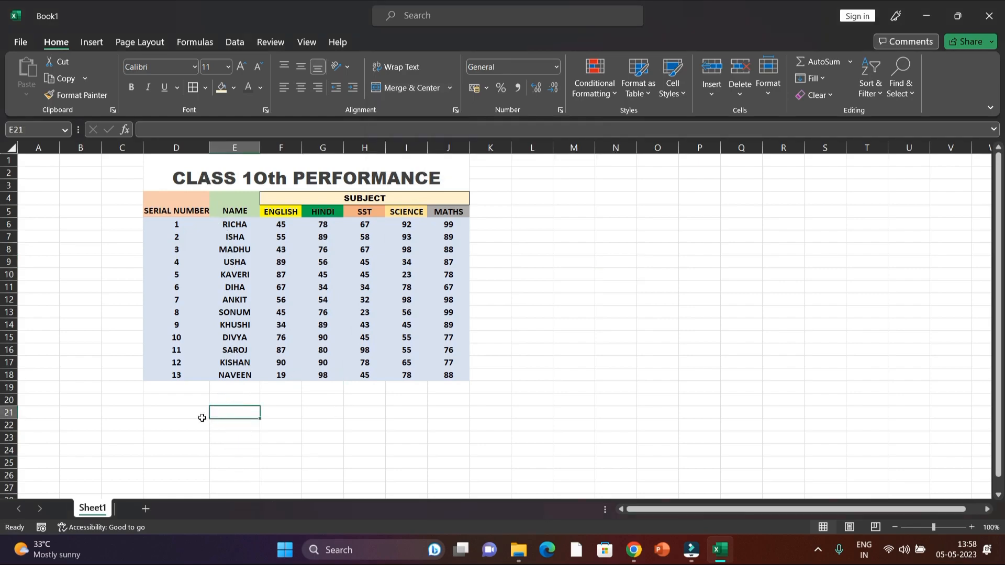
{"action": "type", "text": "SER"}
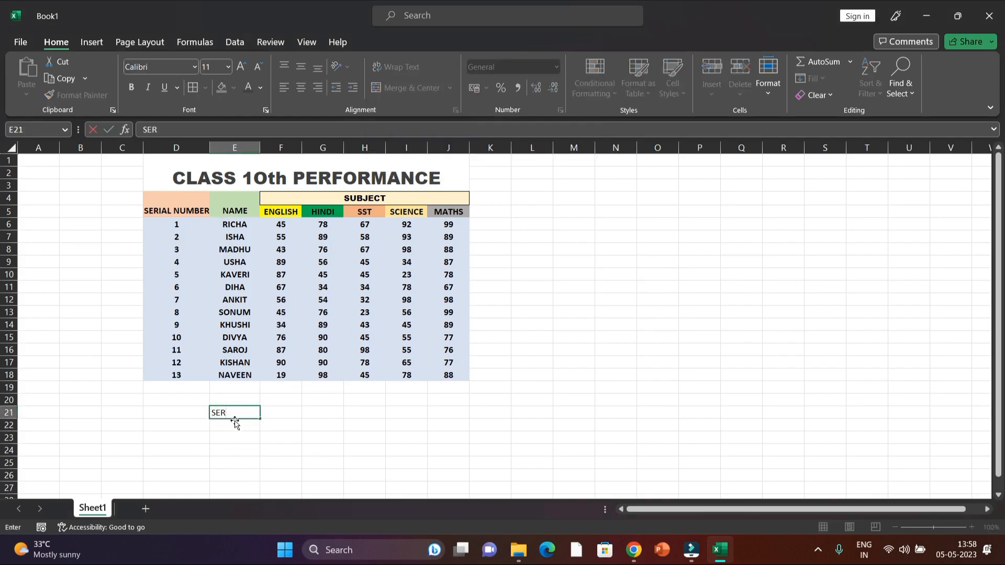
{"action": "type", "text": "ICAL NUMBER OF STUDENTS"}
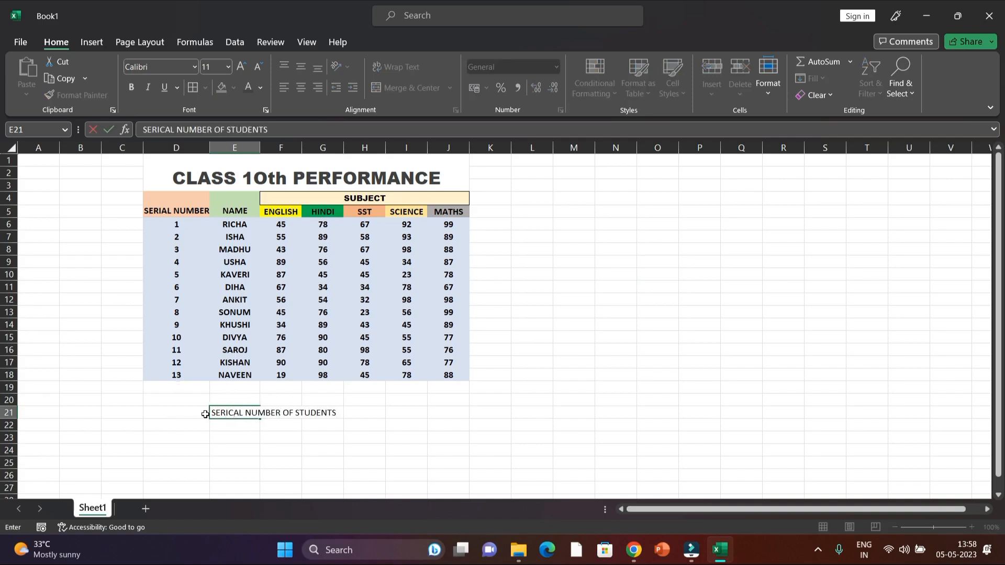
{"action": "scroll", "coordinate": [330, 403], "scroll_direction": "down", "scroll_amount": 1}
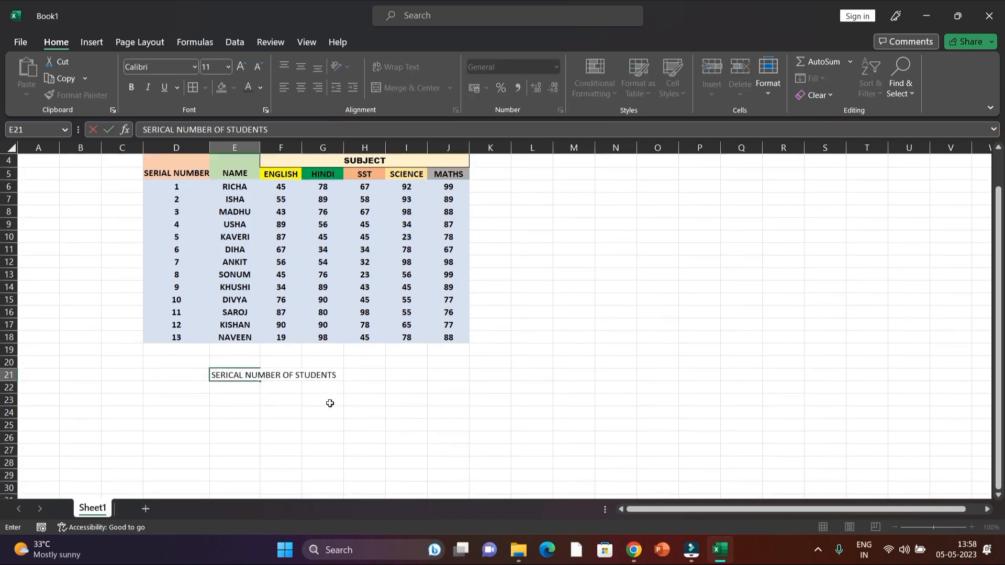
{"action": "scroll", "coordinate": [329, 405], "scroll_direction": "up", "scroll_amount": 1}
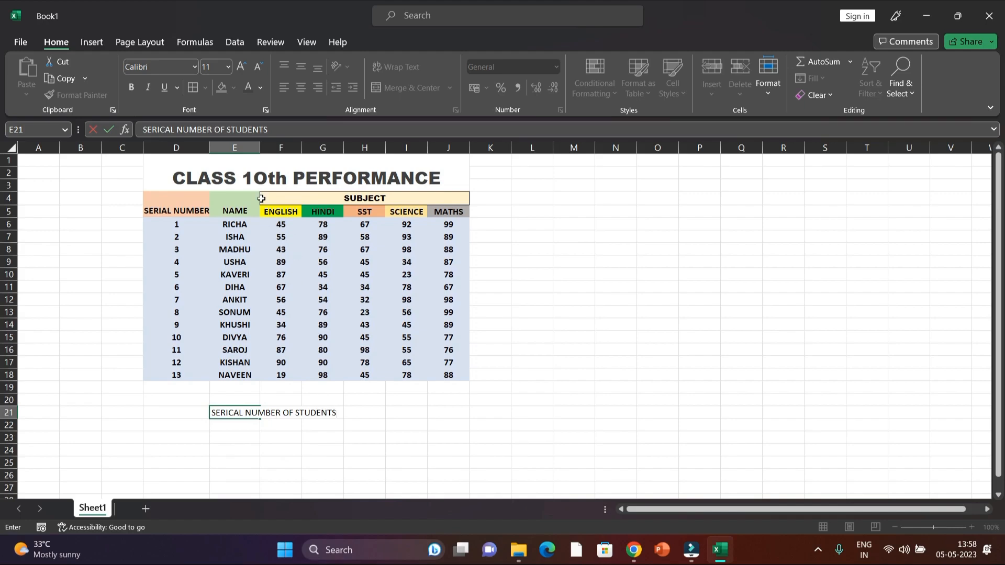
{"action": "left_click", "coordinate": [256, 147]}
- Try widening column E to fit the long heading in row 21, and narrow the column back
{"action": "left_click_drag", "start_coordinate": [260, 148], "coordinate": [330, 148]}
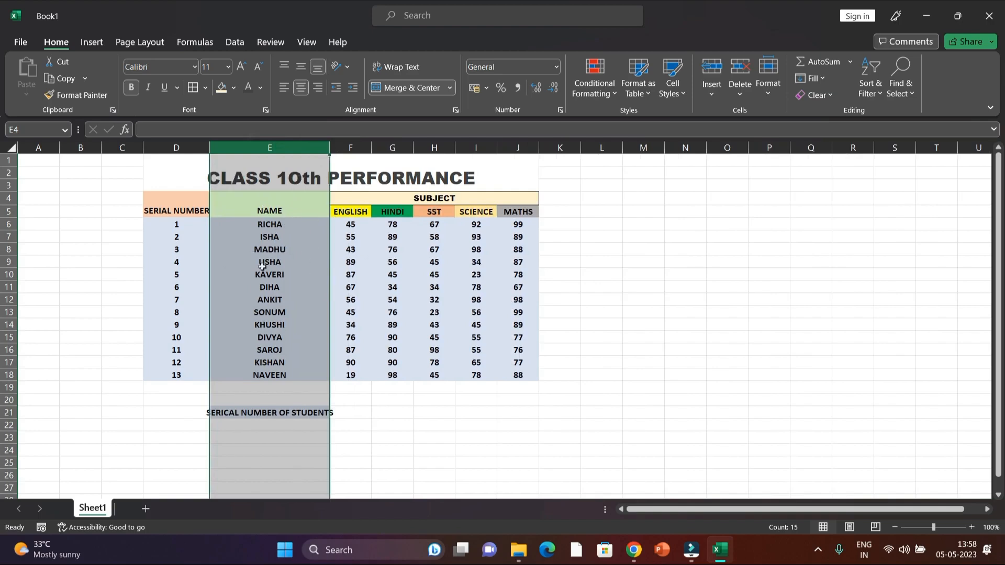
{"action": "left_click_drag", "start_coordinate": [331, 148], "coordinate": [267, 158]}
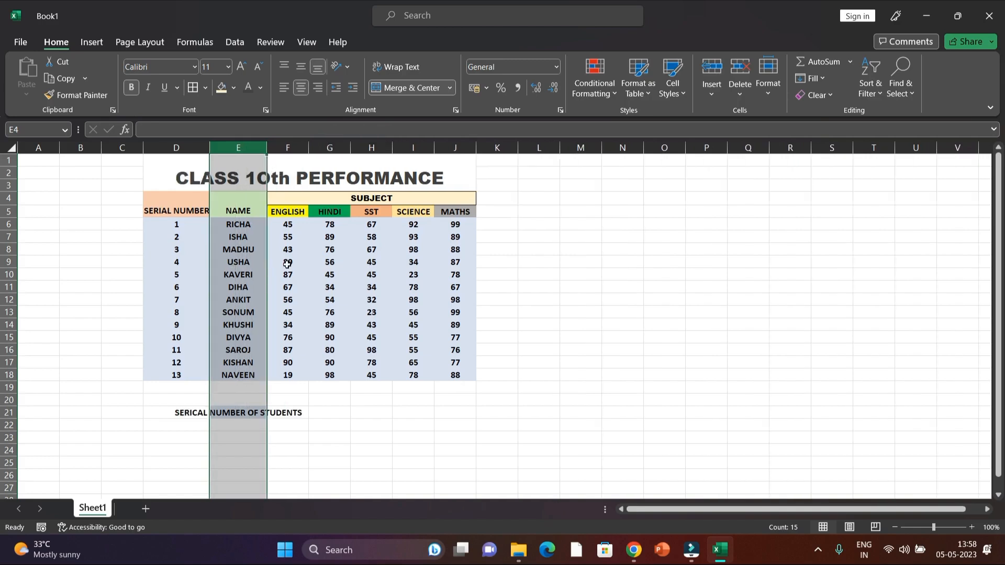
{"action": "left_click", "coordinate": [554, 248]}
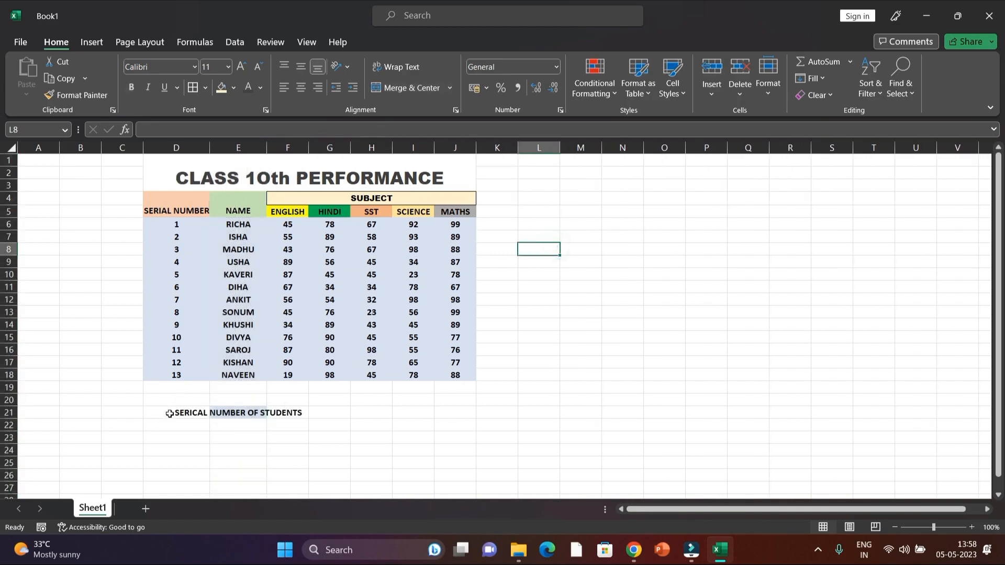
- Merge cells D21 to F21 with Merge Across so the SERICAL NUMBER OF STUDENTS heading fits
{"action": "left_click_drag", "start_coordinate": [167, 413], "coordinate": [291, 414]}
{"action": "left_click", "coordinate": [450, 89]}
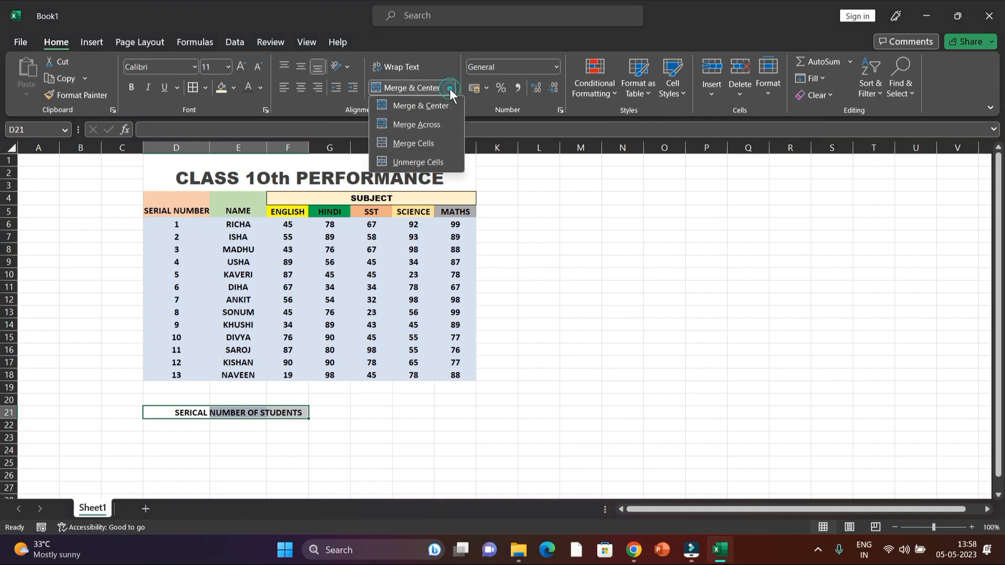
{"action": "left_click", "coordinate": [425, 125]}
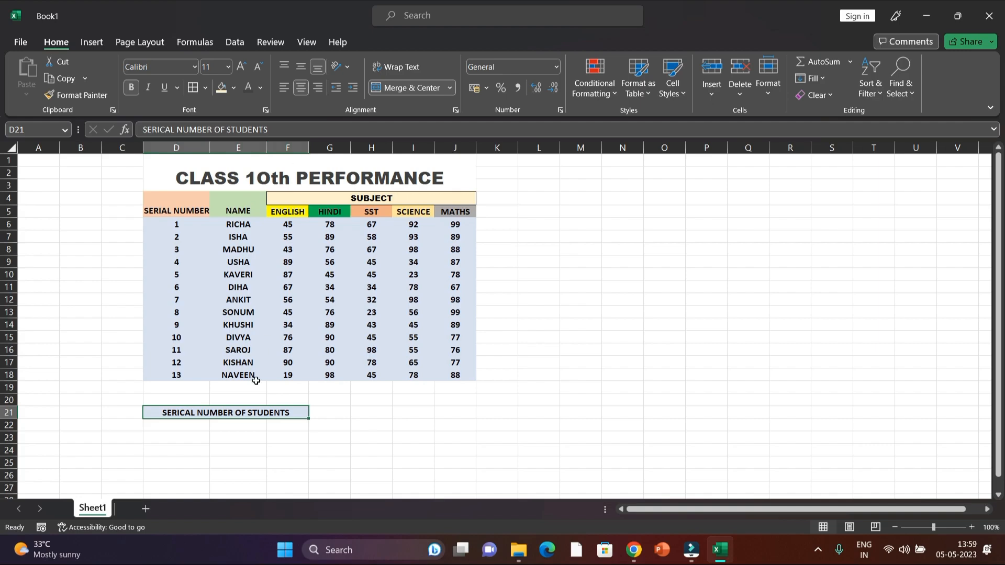
{"action": "left_click", "coordinate": [234, 473]}
{"action": "left_click", "coordinate": [371, 413]}
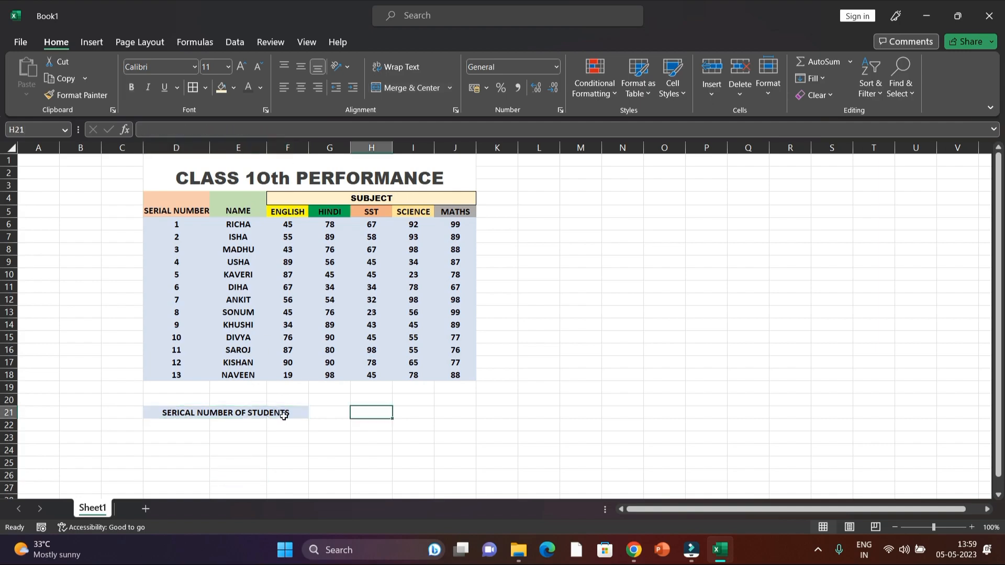
{"action": "left_click", "coordinate": [286, 414]}
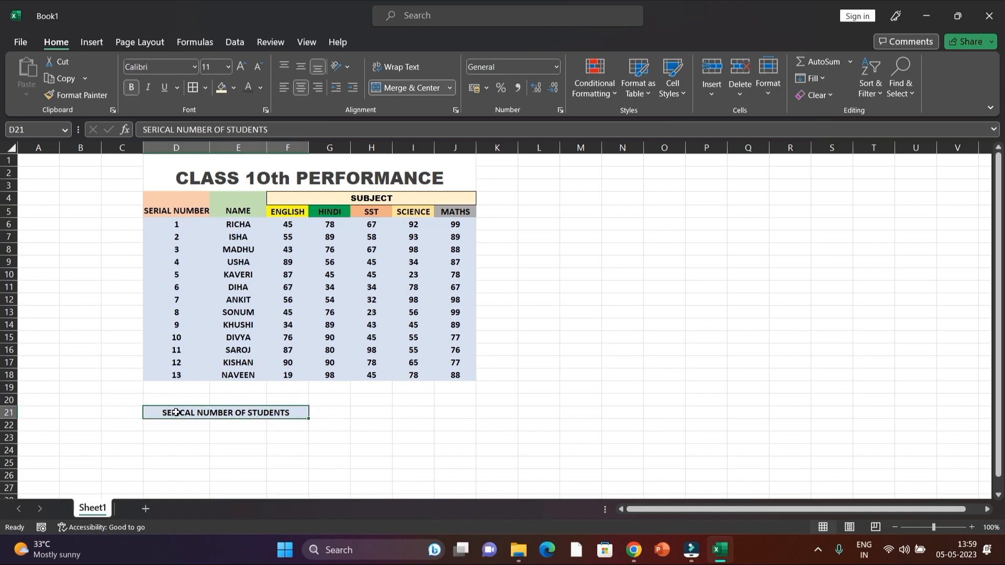
- Enter NAME in cell G21 and SUBJECT MARKS in cell H21 beside the merged heading
{"action": "left_click", "coordinate": [319, 416]}
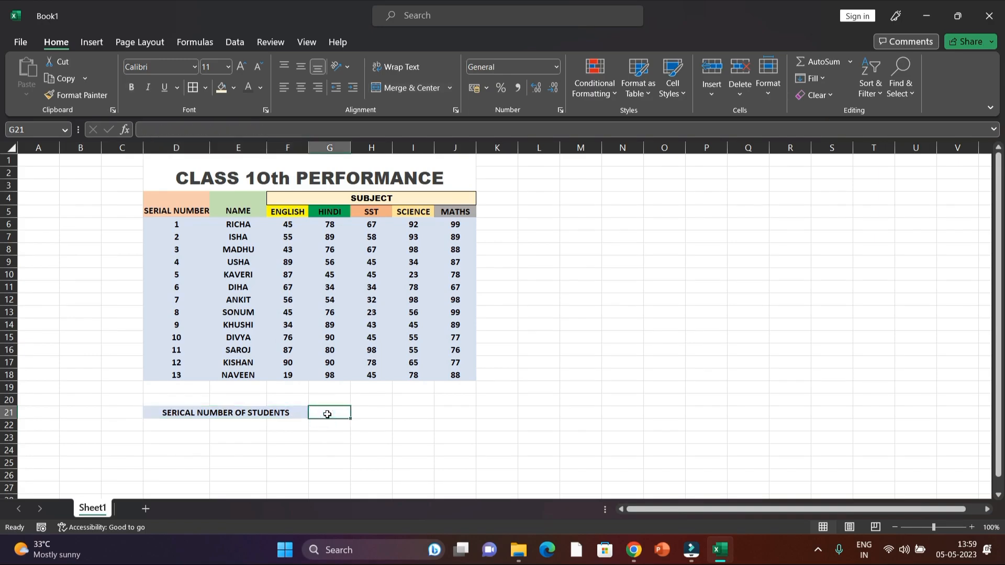
{"action": "type", "text": "NAME"}
{"action": "left_click", "coordinate": [371, 413]}
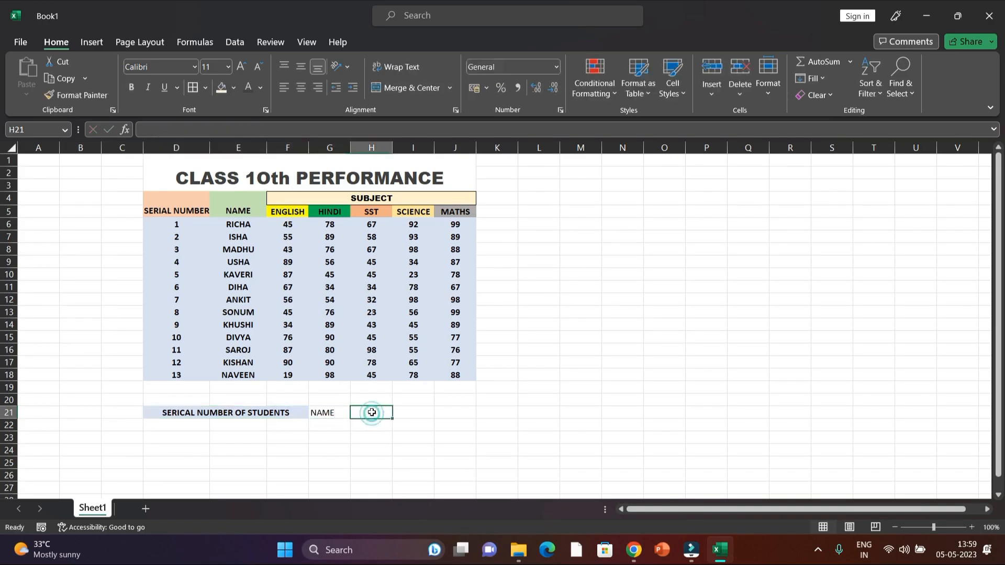
{"action": "type", "text": "SUBJECT"}
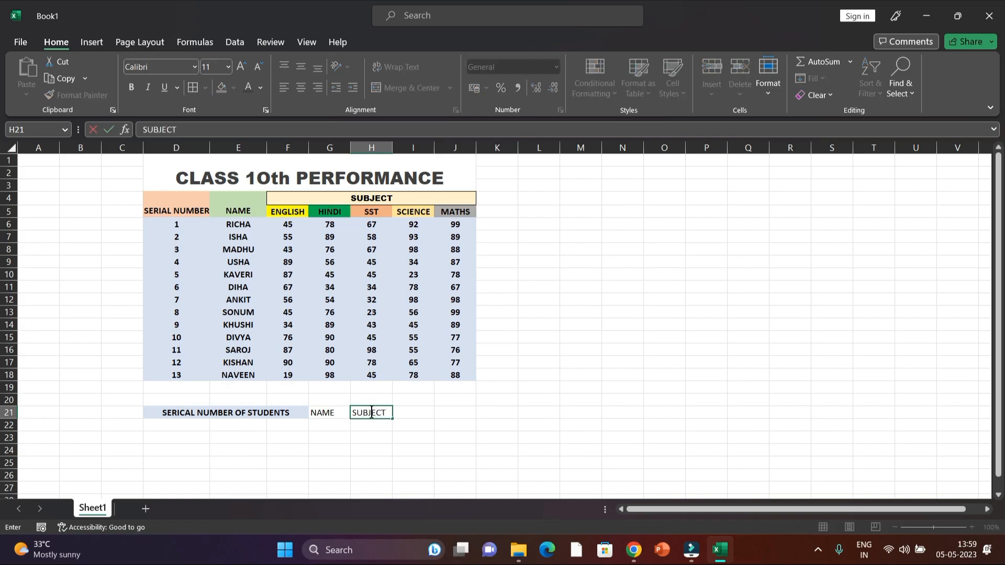
{"action": "type", "text": " H"}
{"action": "key", "text": "BackSpace"}
{"action": "type", "text": "MARKS"}
{"action": "left_click", "coordinate": [445, 387]}
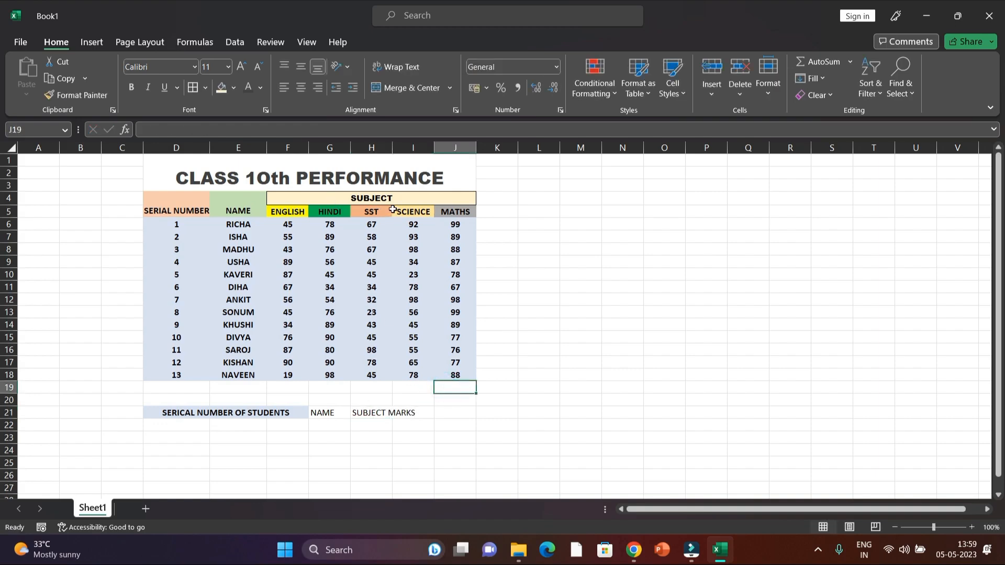
- Merge cells H21 and I21 with Merge Across so the SUBJECT MARKS heading fits without widening column H
{"action": "left_click_drag", "start_coordinate": [393, 150], "coordinate": [437, 154]}
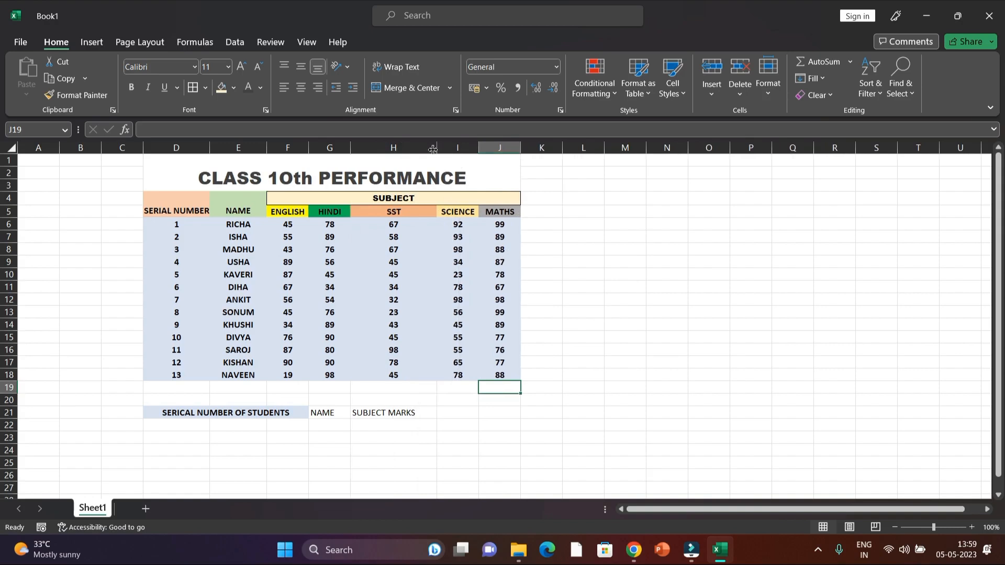
{"action": "key", "text": "ctrl+z"}
{"action": "left_click_drag", "start_coordinate": [354, 412], "coordinate": [422, 410]}
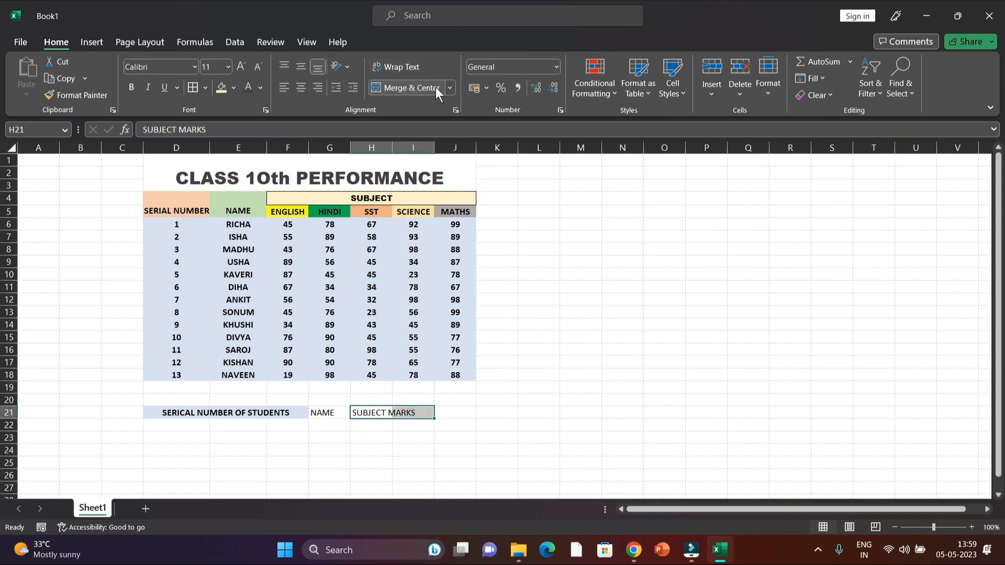
{"action": "left_click", "coordinate": [449, 88]}
{"action": "left_click", "coordinate": [425, 124]}
{"action": "left_click", "coordinate": [406, 450]}
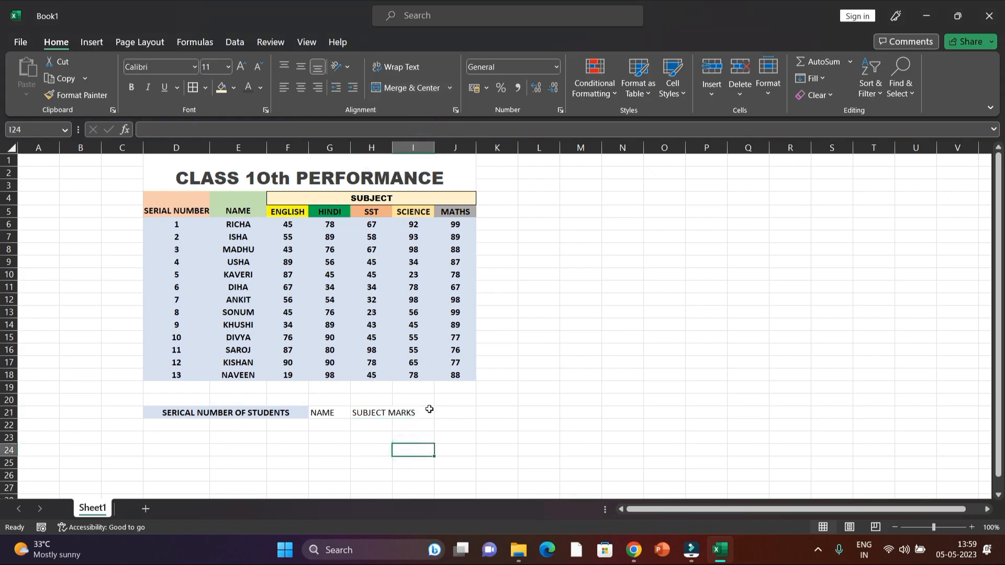
- Fill the merged SUBJECT MARKS cell with light blue and the NAME cell G21 with light gold
{"action": "left_click", "coordinate": [385, 413]}
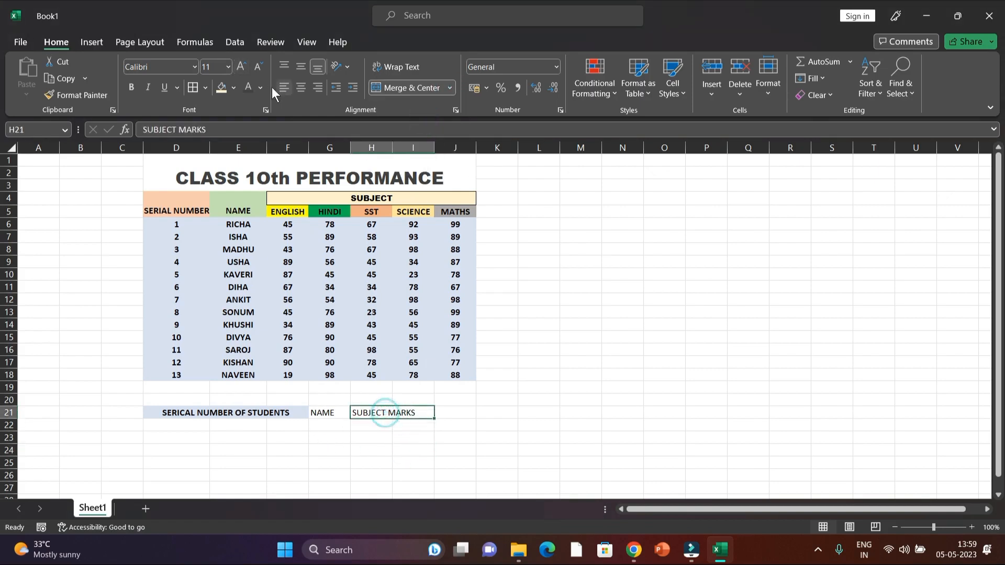
{"action": "left_click", "coordinate": [233, 87]}
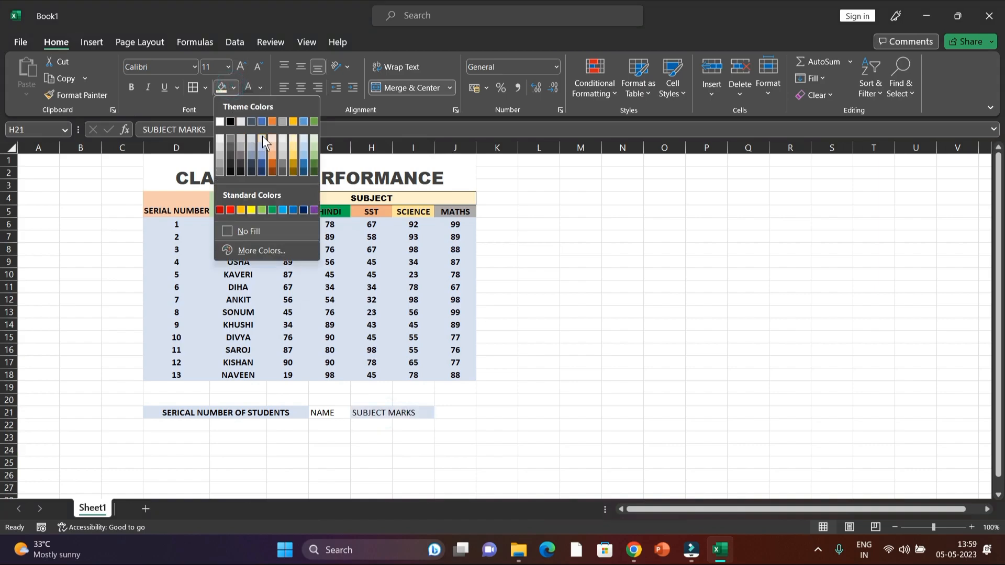
{"action": "left_click", "coordinate": [262, 136]}
{"action": "left_click", "coordinate": [325, 413]}
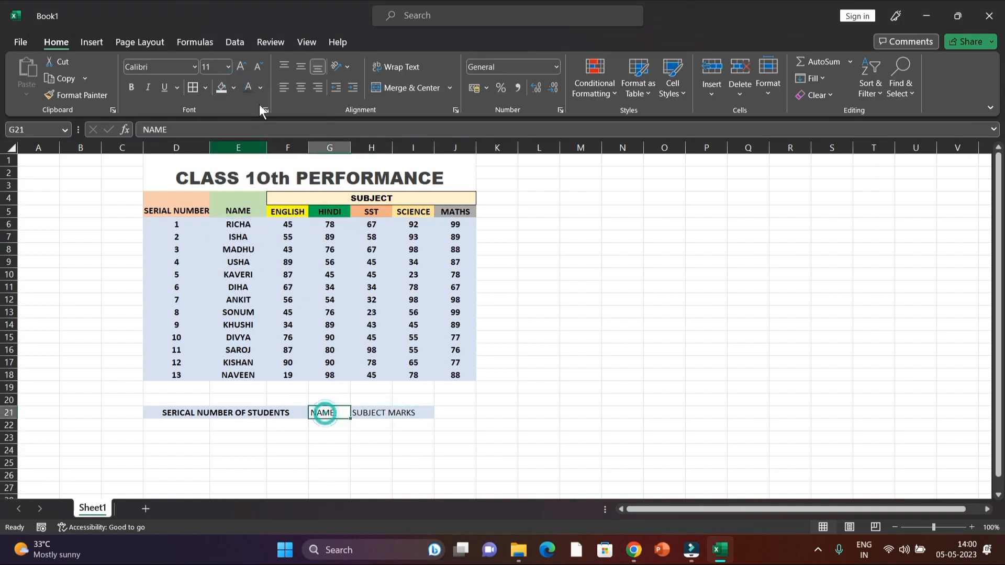
{"action": "left_click", "coordinate": [233, 88]}
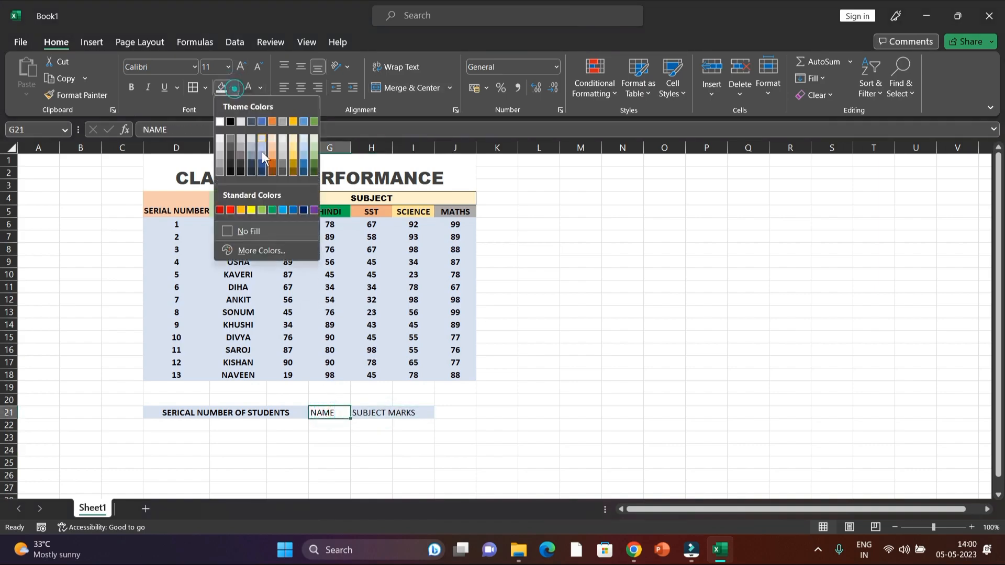
{"action": "left_click", "coordinate": [291, 146]}
- Remove bold from the headings in D21 to I21 and set their font to Arial Black
{"action": "left_click_drag", "start_coordinate": [156, 407], "coordinate": [411, 408]}
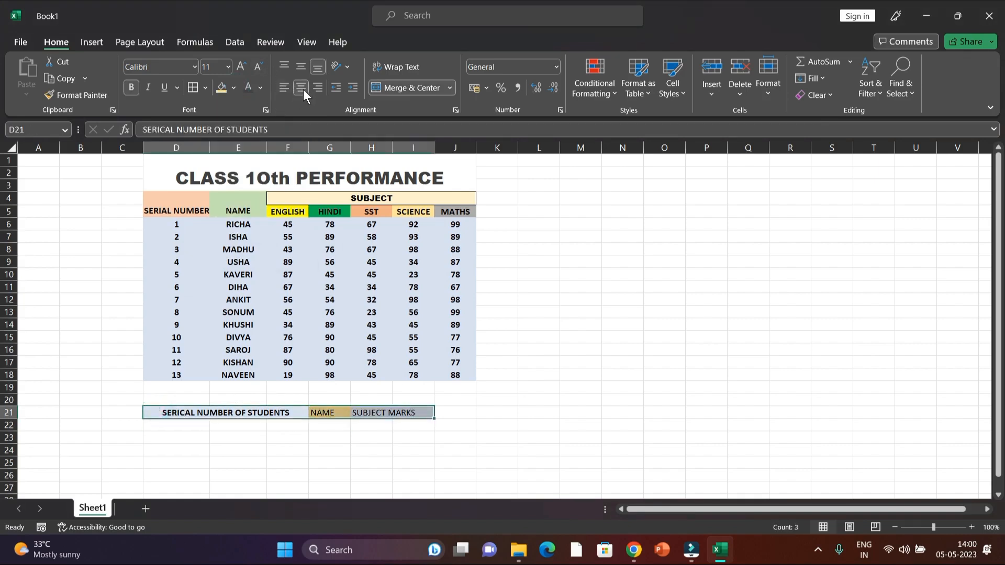
{"action": "left_click", "coordinate": [138, 87]}
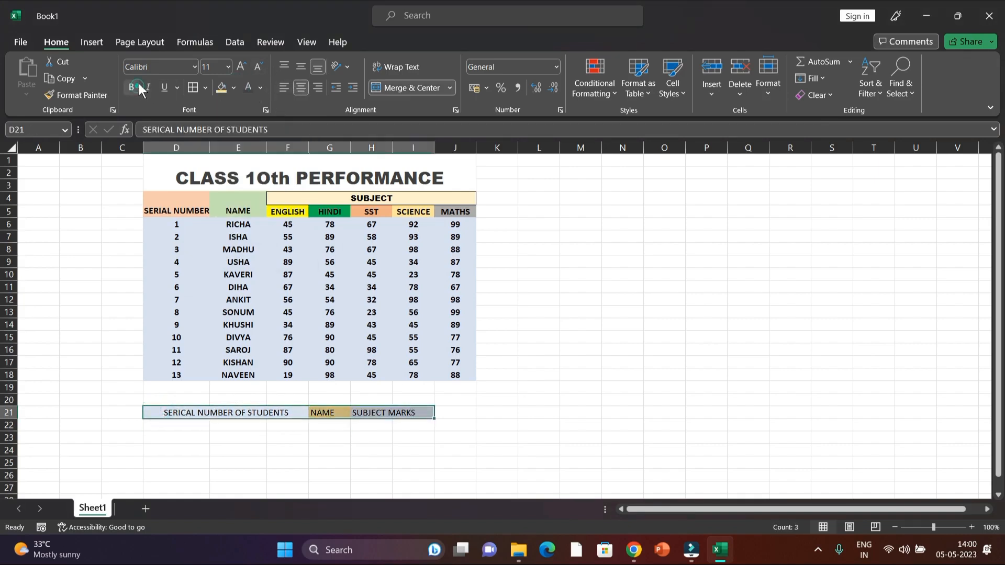
{"action": "left_click", "coordinate": [194, 66]}
{"action": "left_click", "coordinate": [167, 210]}
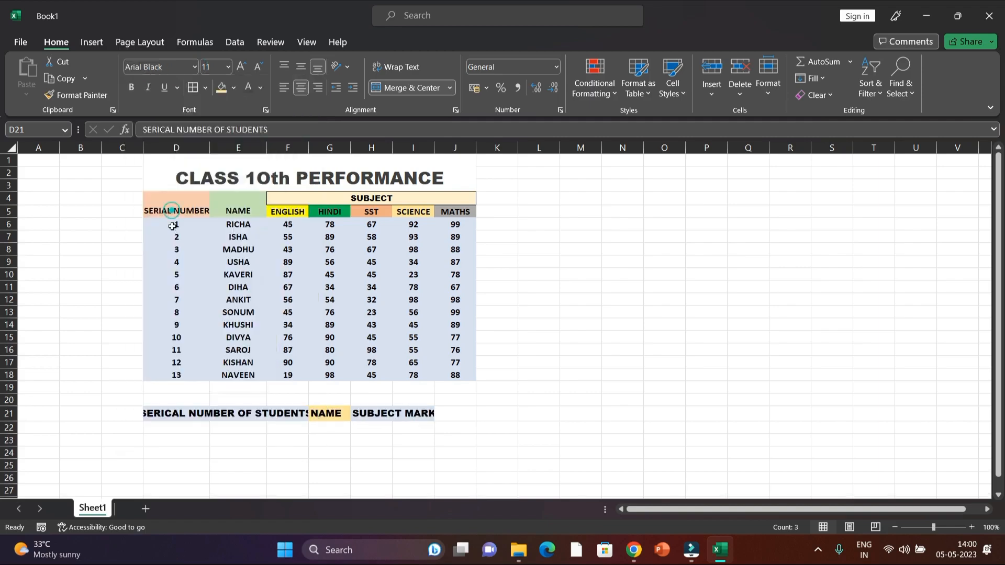
{"action": "left_click", "coordinate": [497, 413]}
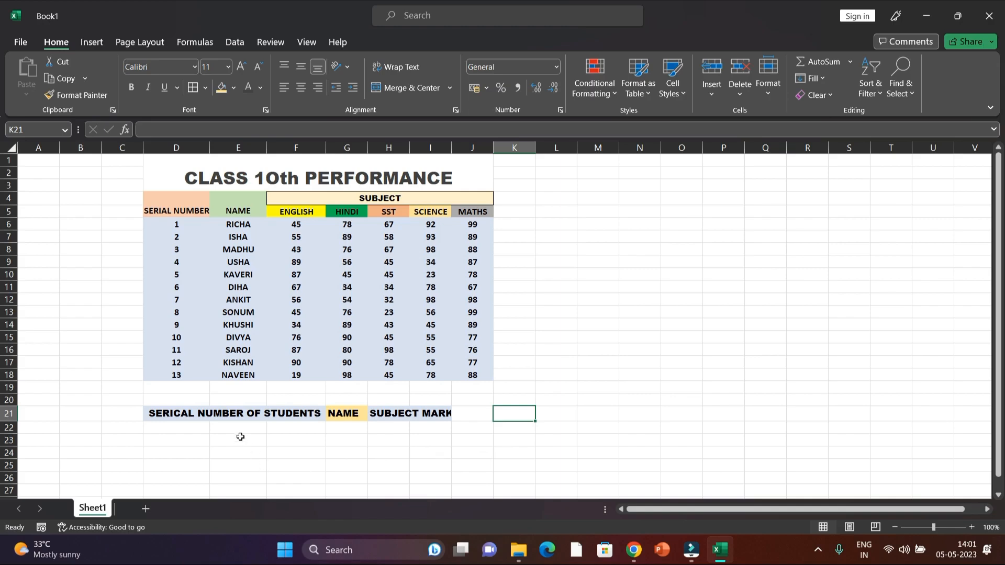
{"action": "left_click", "coordinate": [449, 88]}
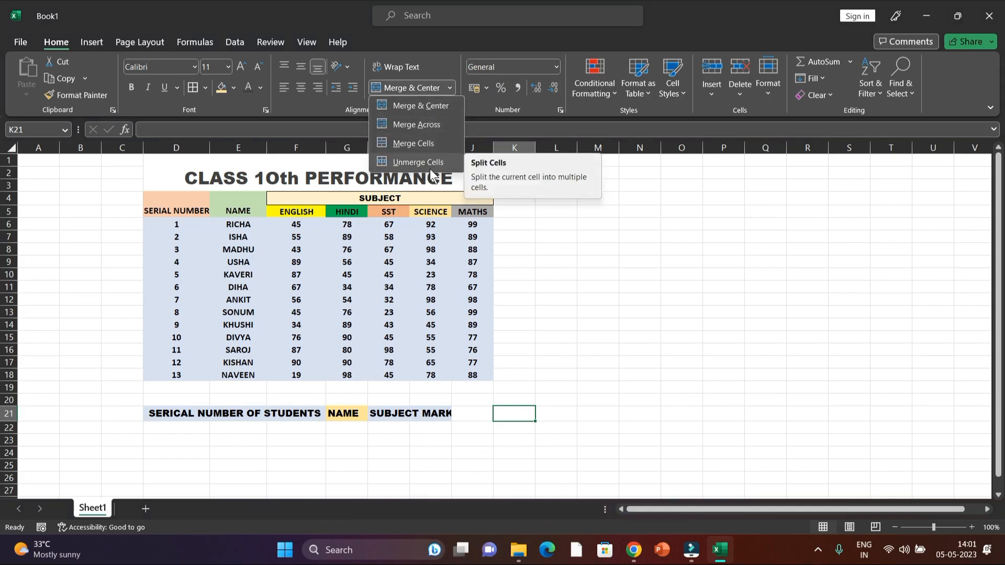
{"action": "left_click", "coordinate": [561, 317]}
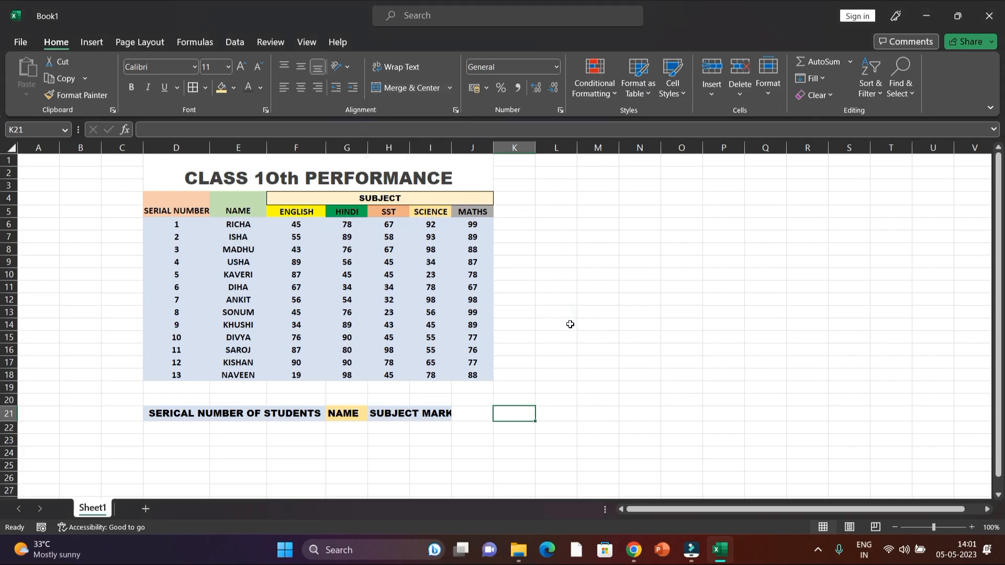